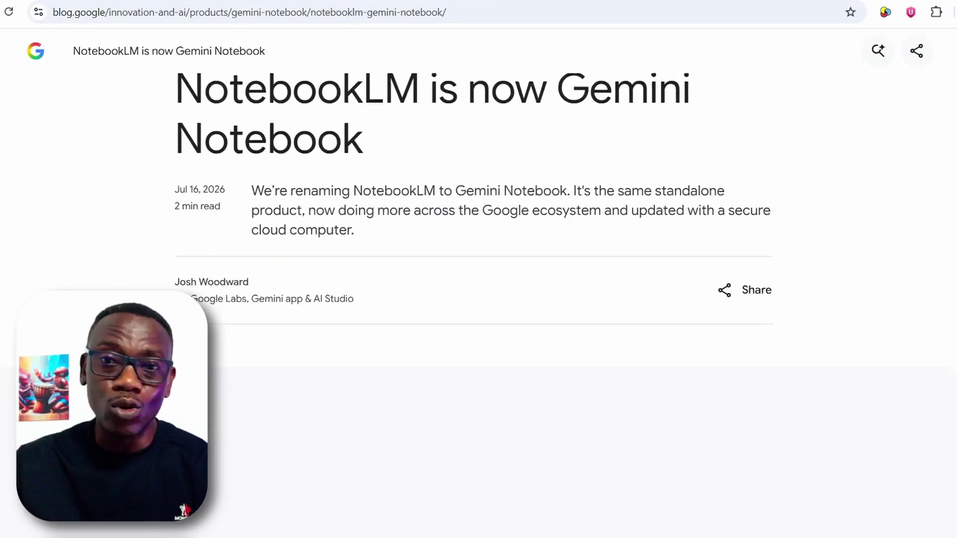
- Read the article on NotebookLM becoming Gemini Notebook, highlighting the phrase "renaming NotebookLM to Gemini Notebook"
scroll(479, 279, down, 4)
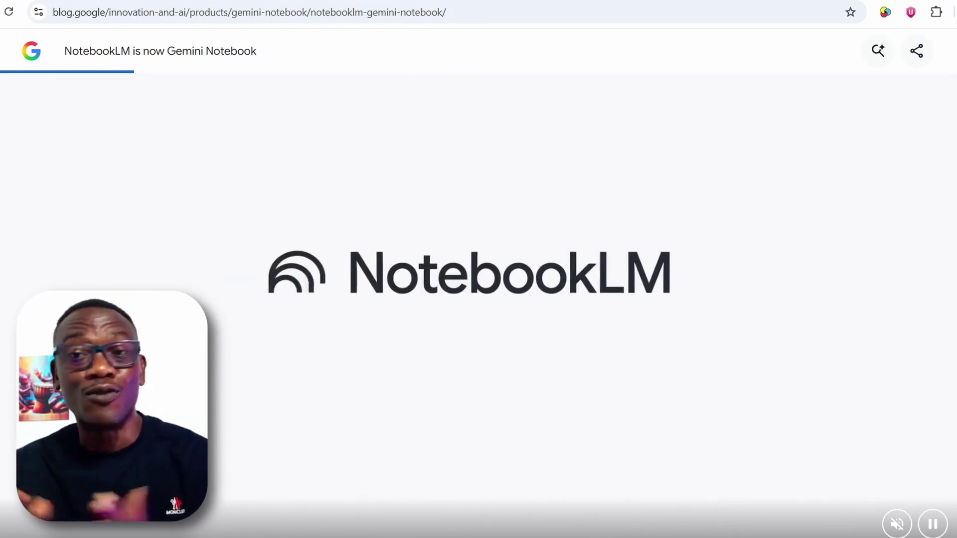
scroll(479, 279, down, 1)
scroll(479, 305, down, 5)
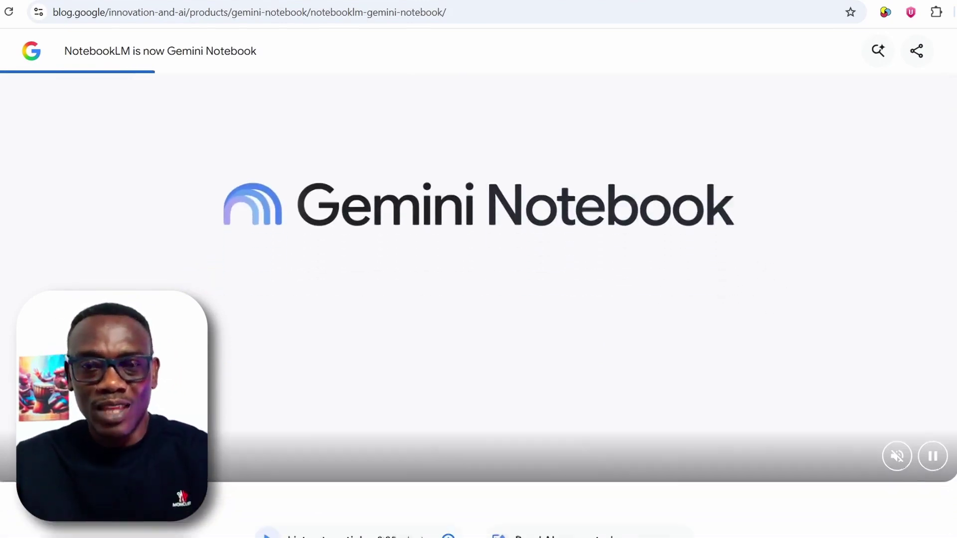
scroll(479, 304, down, 4)
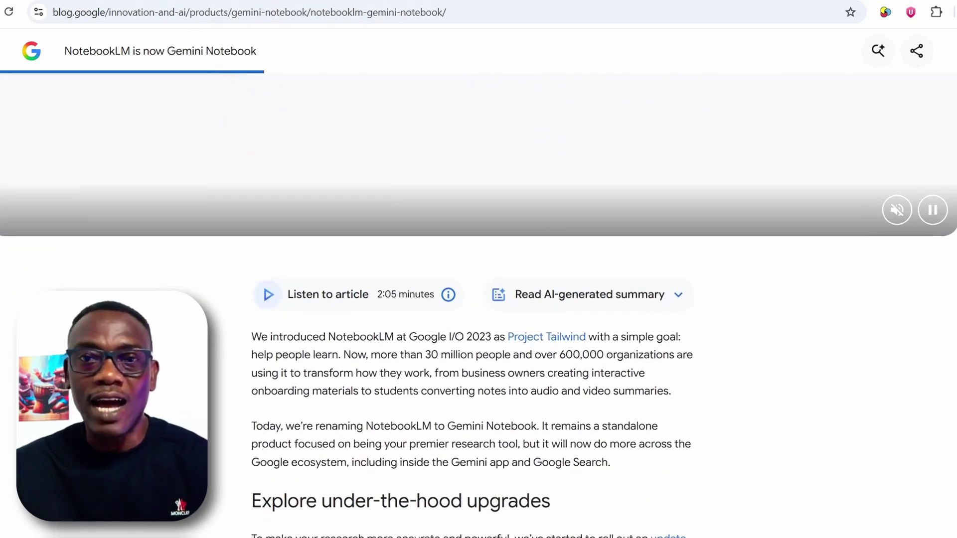
scroll(497, 271, down, 1)
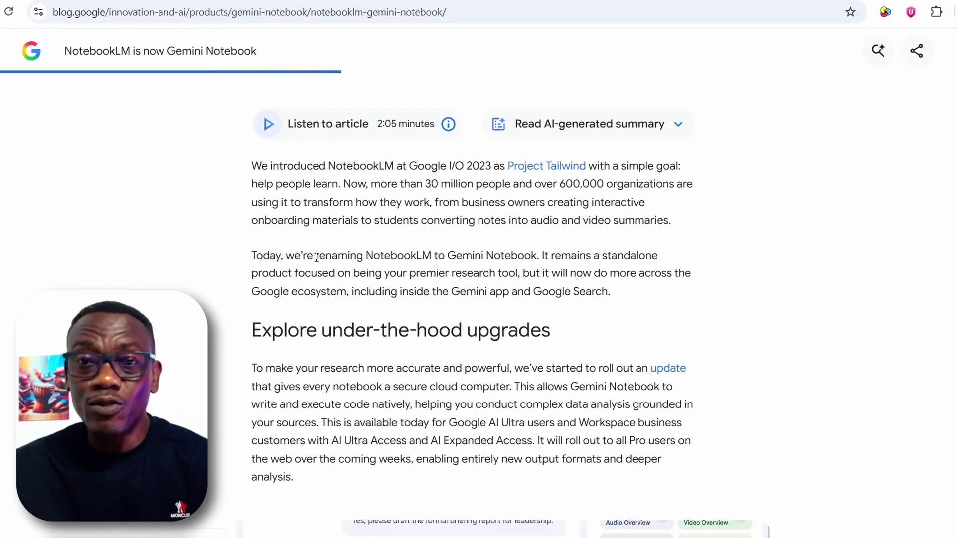
drag(347, 257, 398, 258)
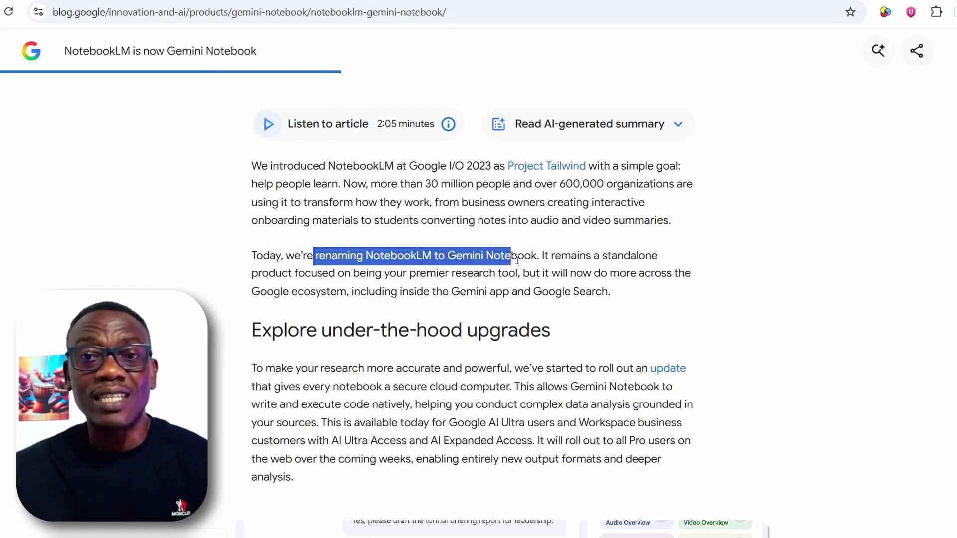
drag(517, 260, 537, 260)
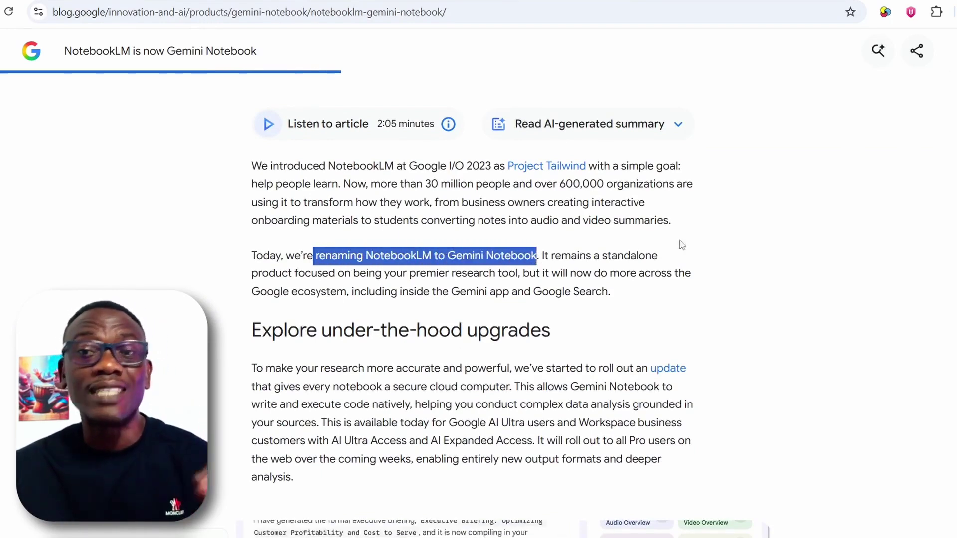
scroll(749, 341, down, 6)
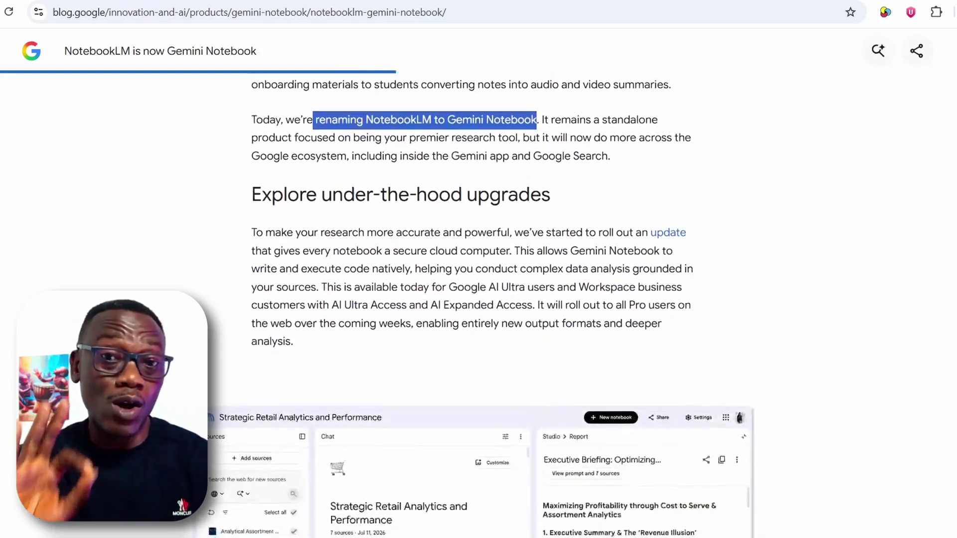
scroll(749, 341, down, 2)
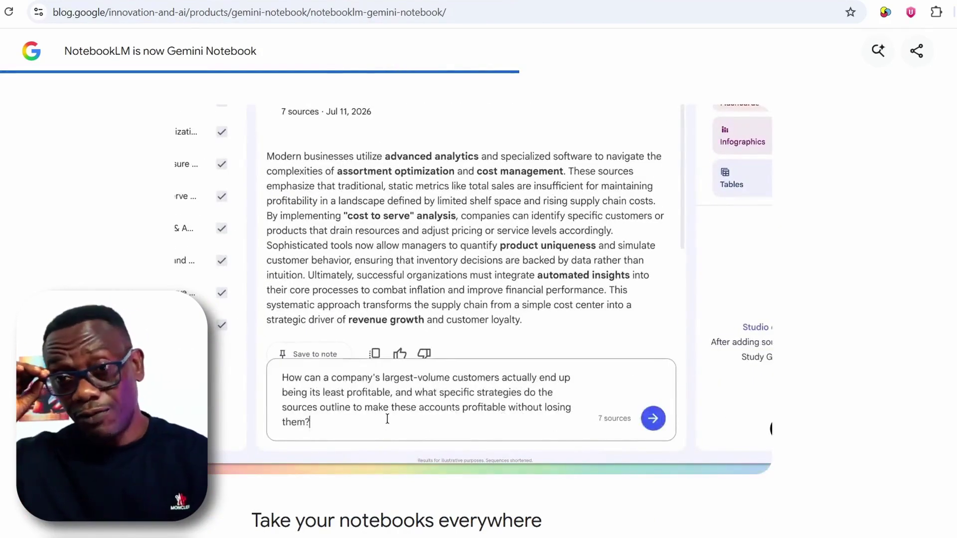
scroll(479, 300, down, 2)
scroll(478, 299, down, 5)
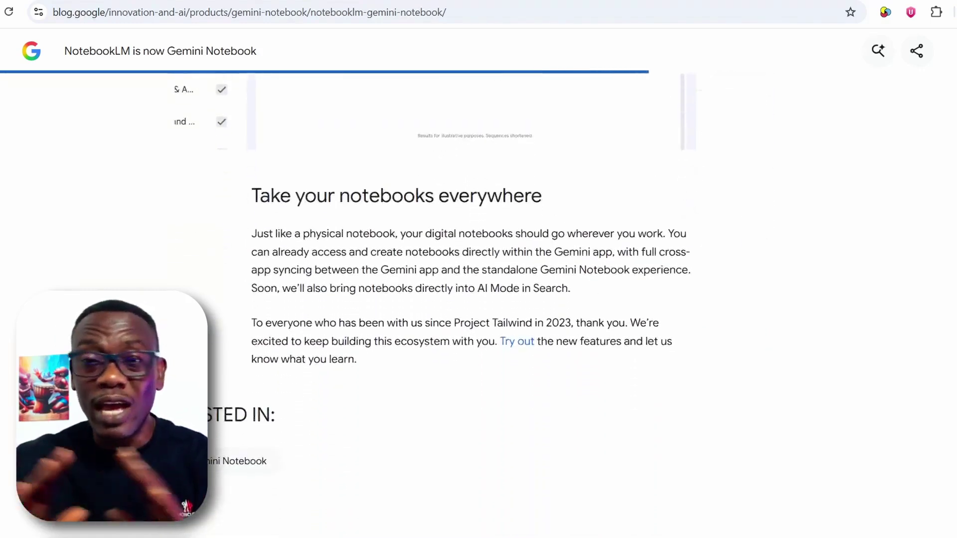
scroll(479, 299, down, 6)
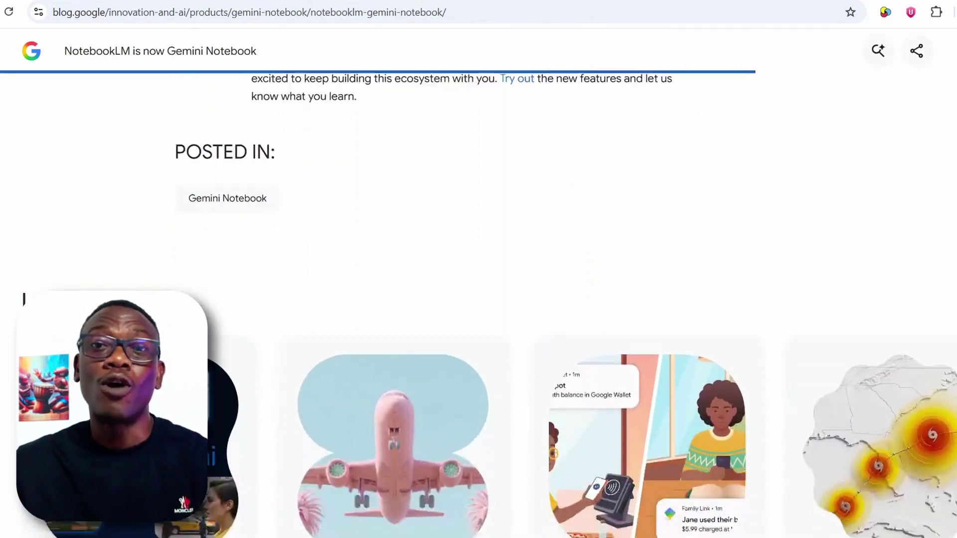
scroll(479, 299, down, 7)
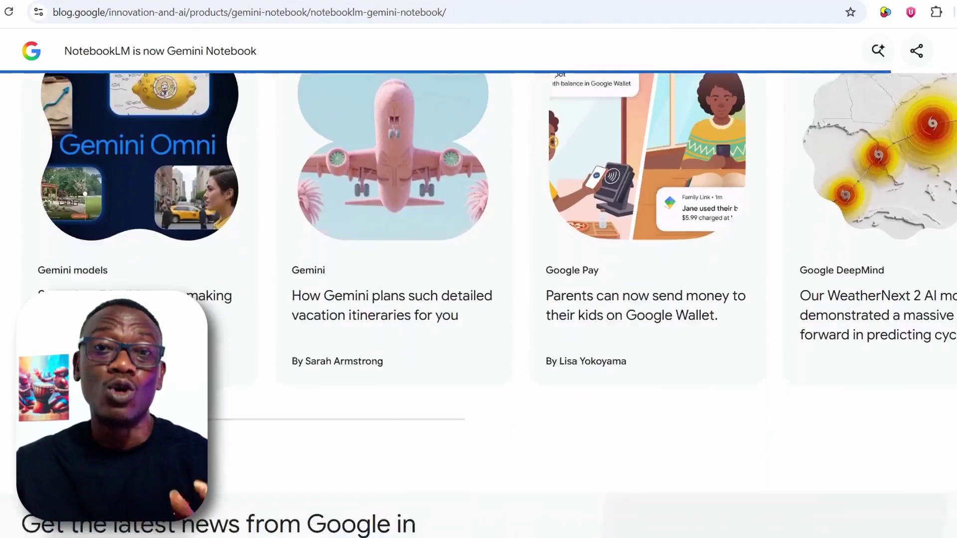
scroll(479, 299, down, 1)
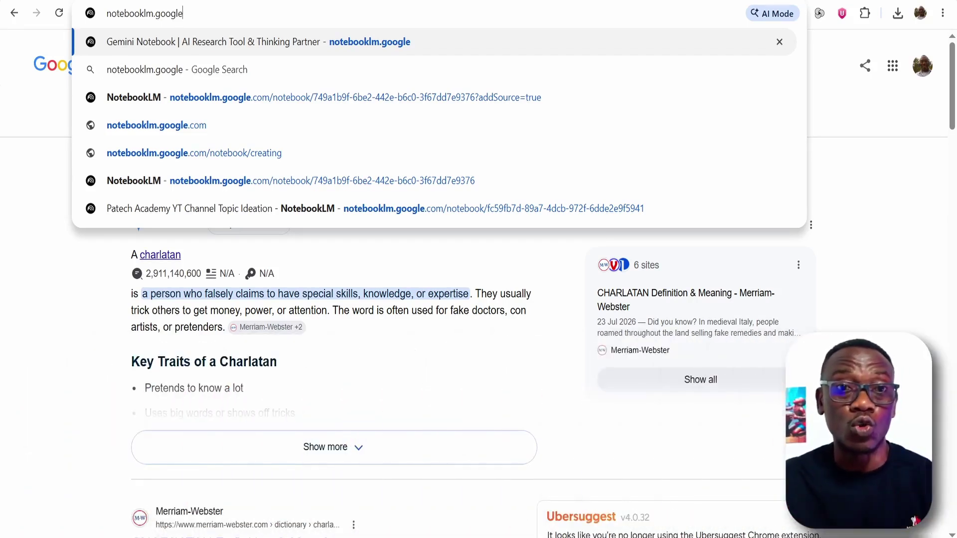
- Go to notebooklm.google.com without the autocompleted notebook path
text(.)
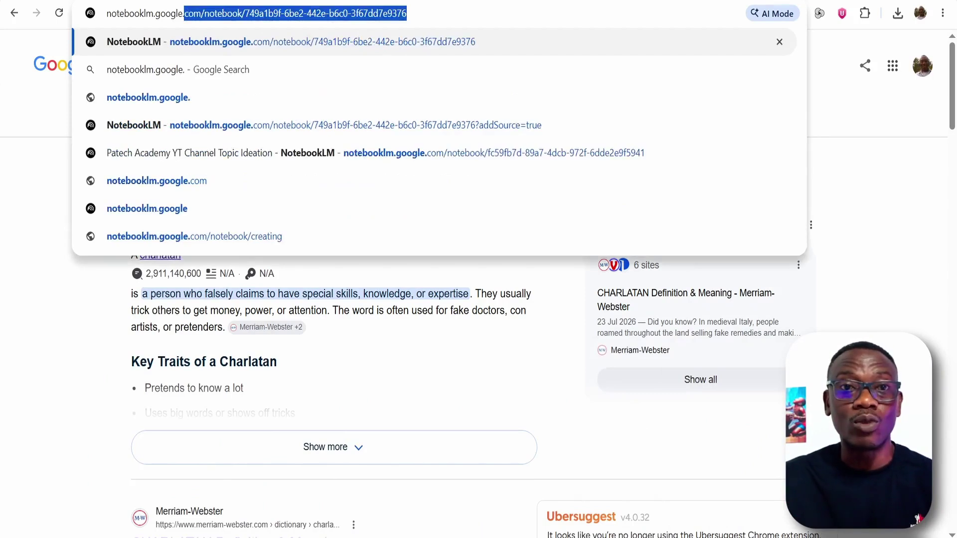
text(com)
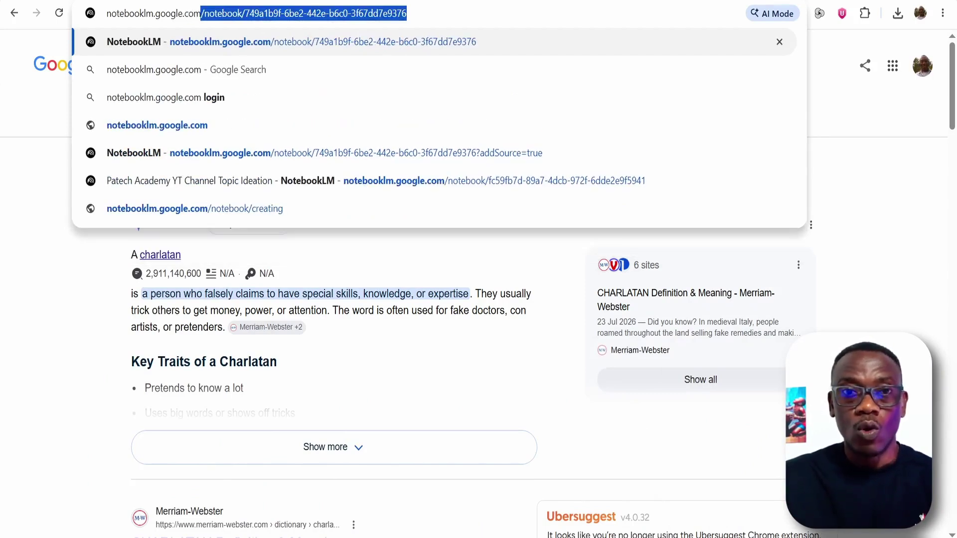
key(Delete)
key(Return)
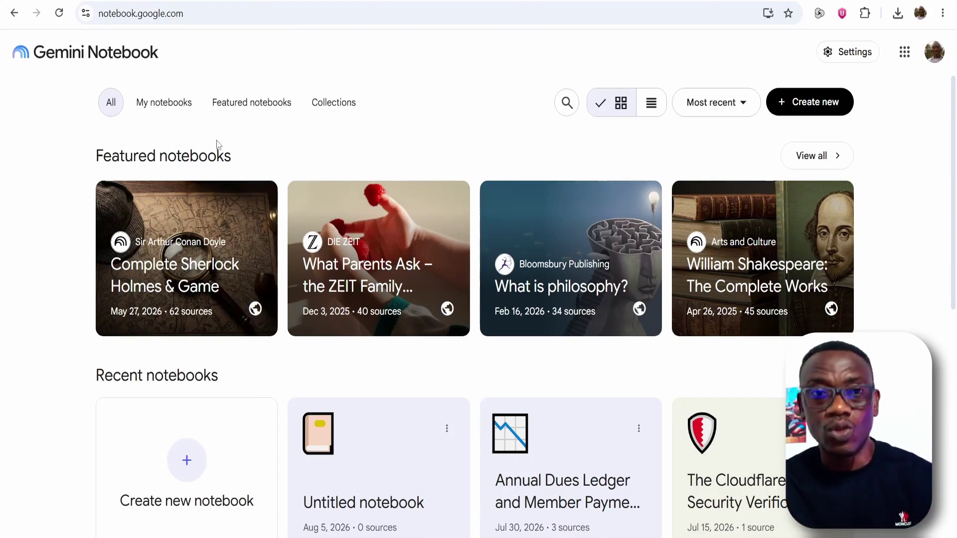
- Create a new notebook and dismiss its initial dialog for adding sources
scroll(372, 140, down, 5)
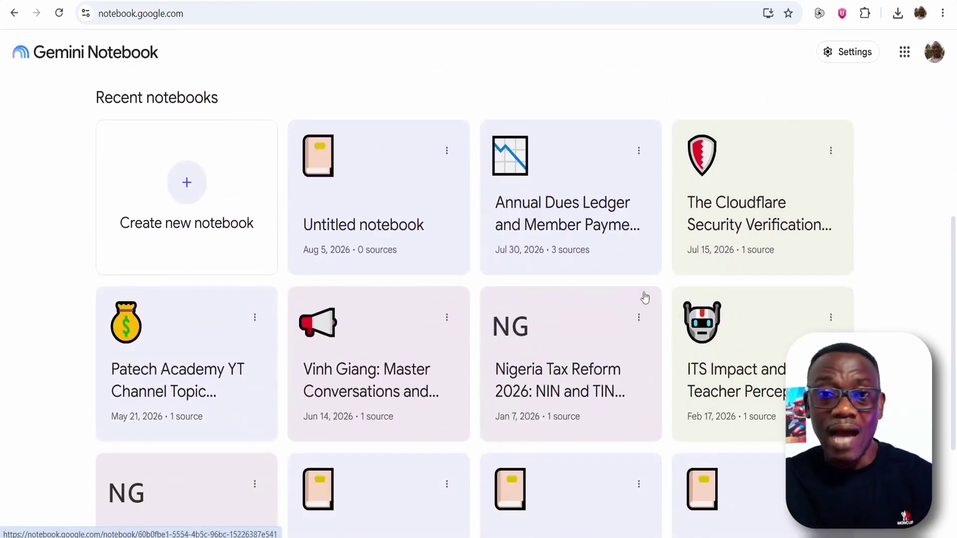
scroll(623, 304, down, 3)
scroll(609, 319, up, 8)
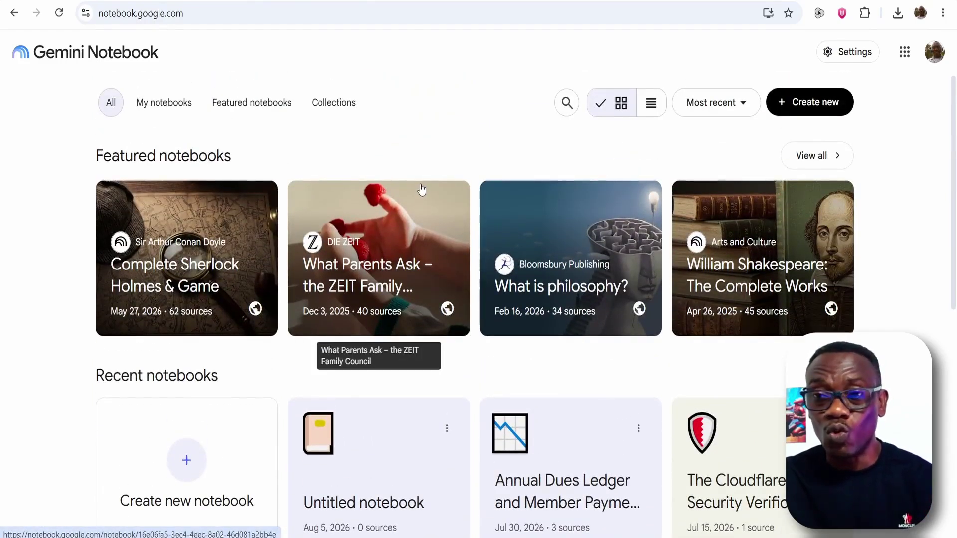
click(810, 104)
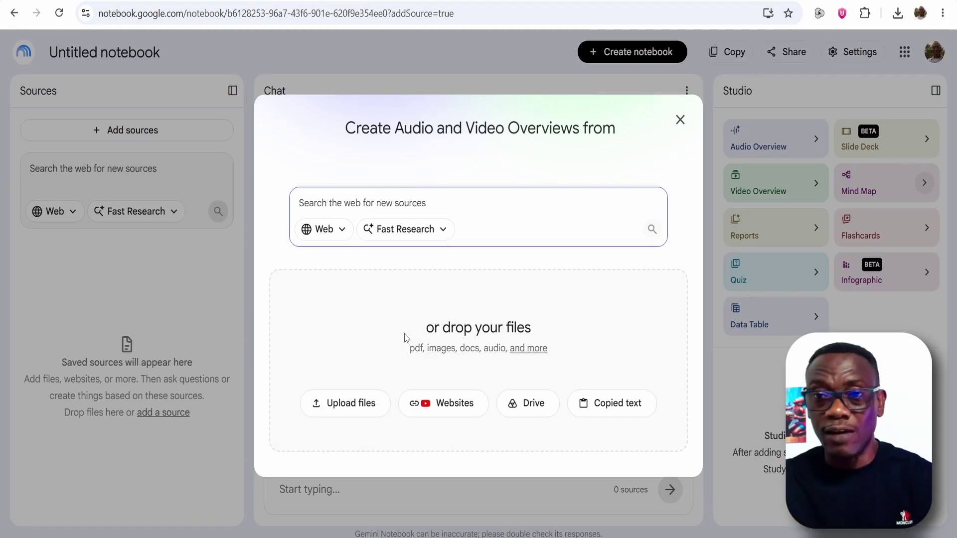
click(680, 122)
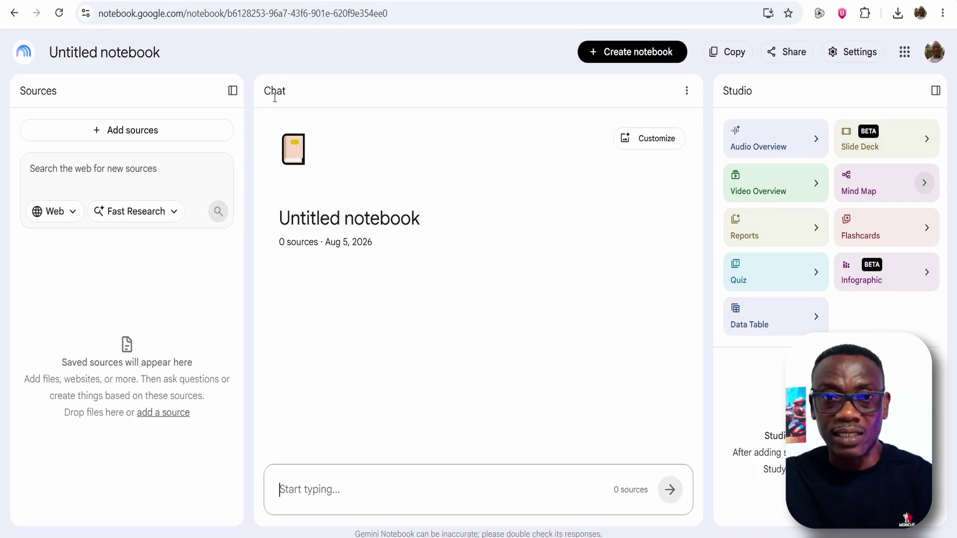
- Highlight the Chat, Sources and Studio headings of the empty notebook one after another, and clear the selection
drag(283, 95, 263, 96)
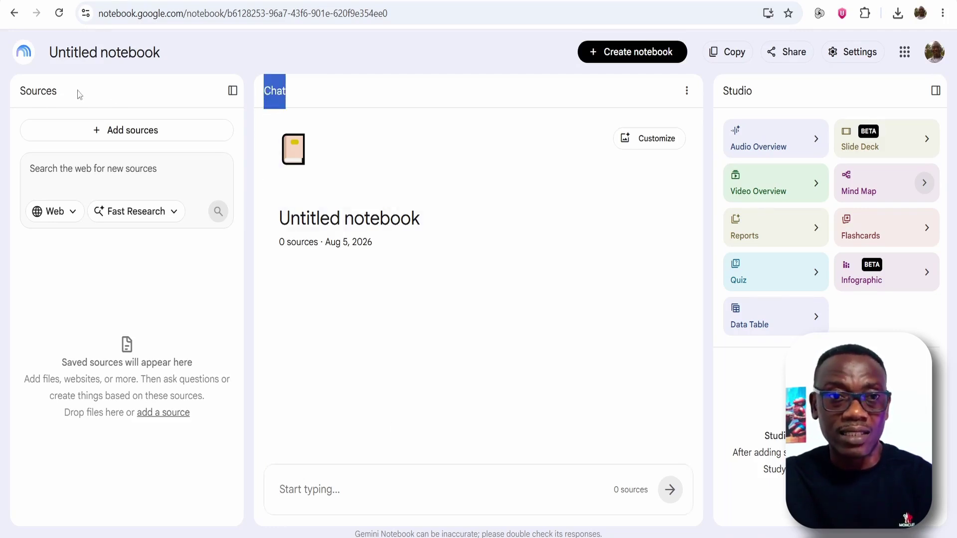
drag(79, 95, 18, 90)
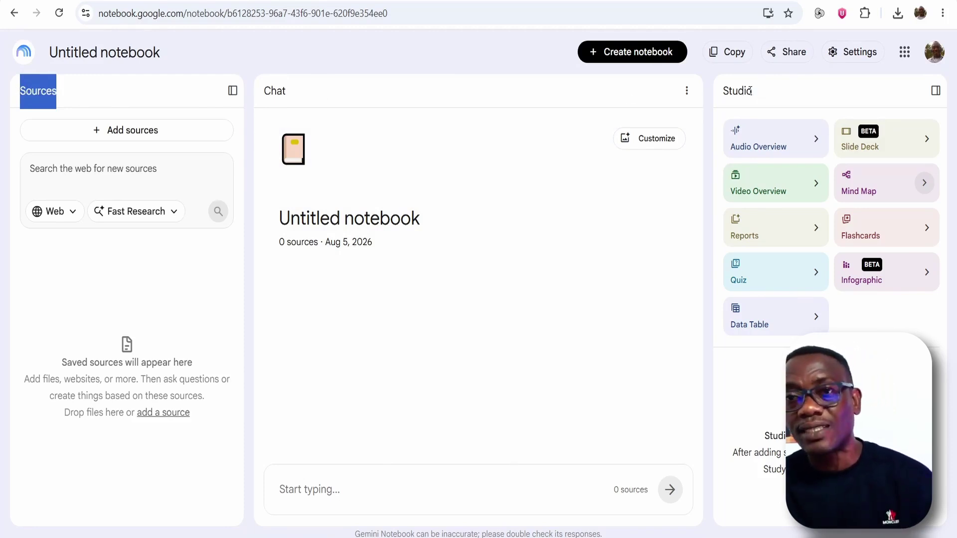
drag(755, 95, 723, 93)
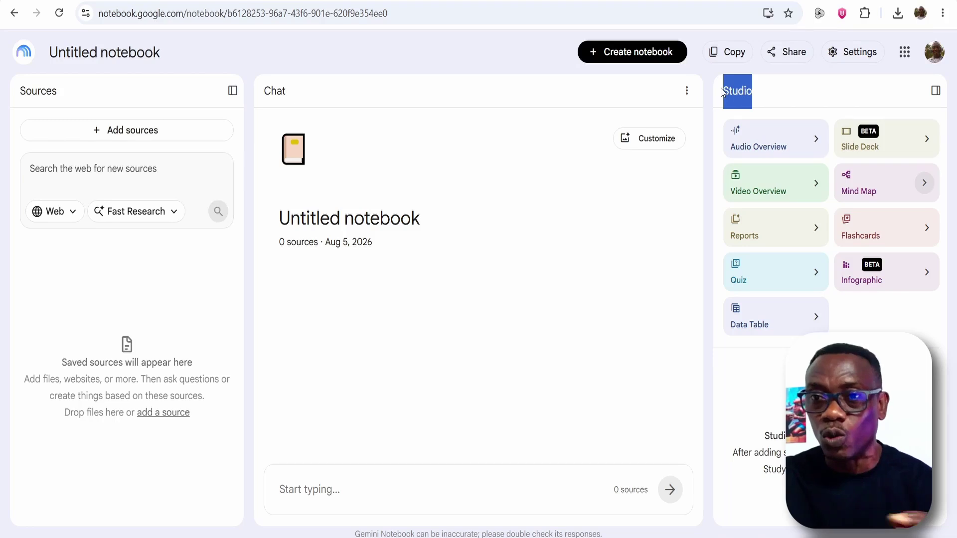
click(760, 98)
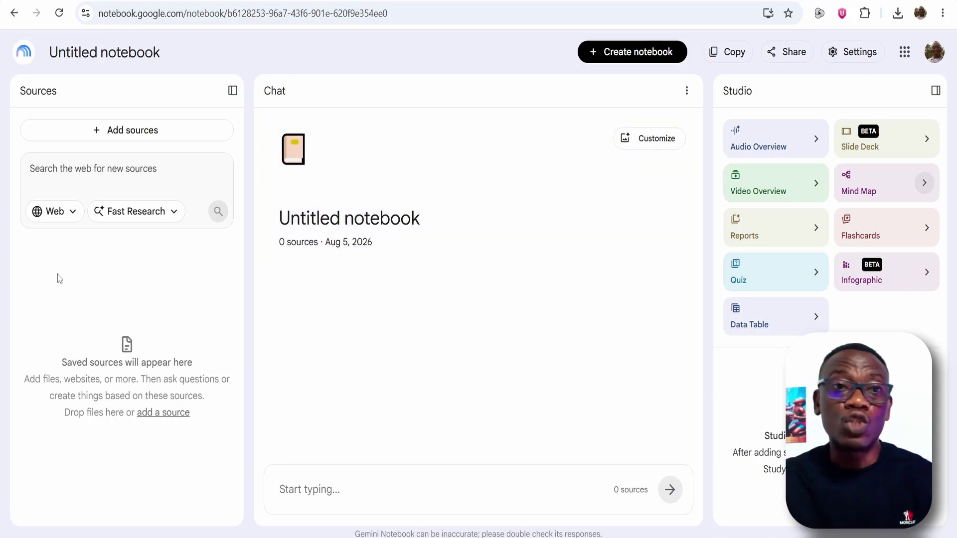
- Upload the four online-learning PDFs, from "Online Learning- A Panacea" to "the theory and practice of online learnind", from the Journal Articles folder as sources
click(133, 137)
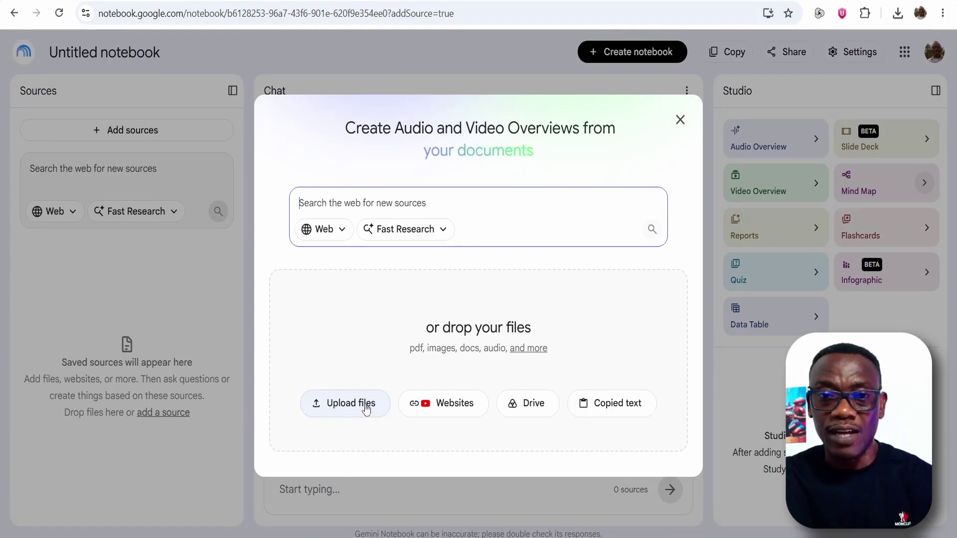
click(366, 408)
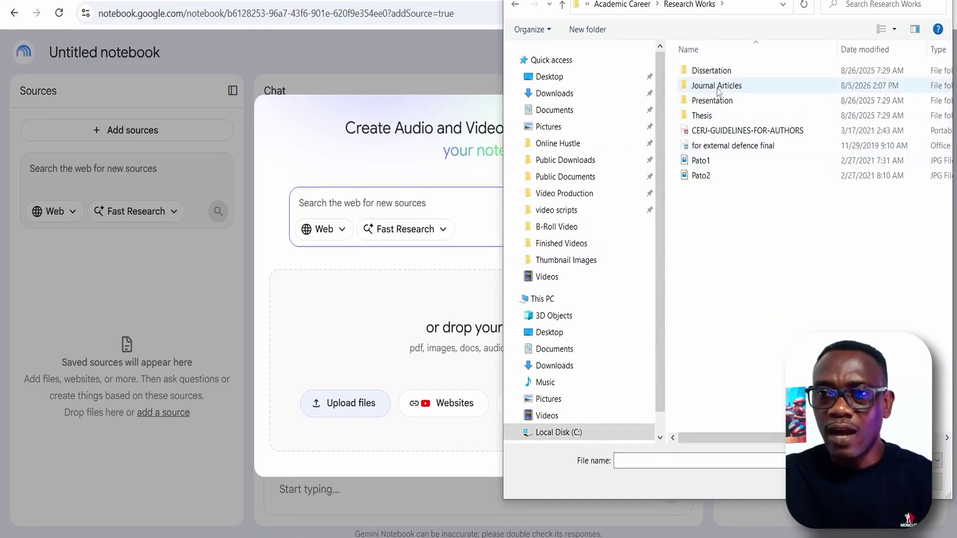
double_click(718, 88)
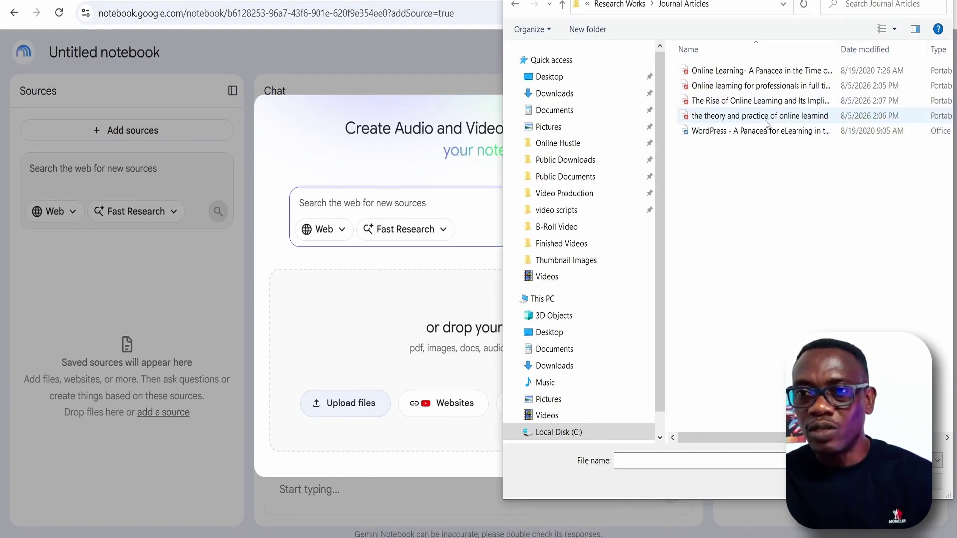
click(726, 70)
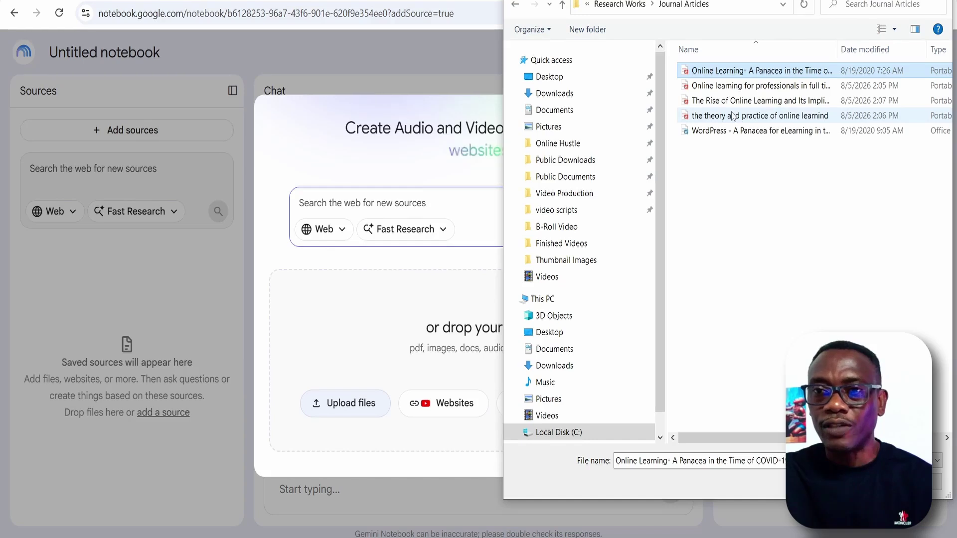
shift+click(732, 116)
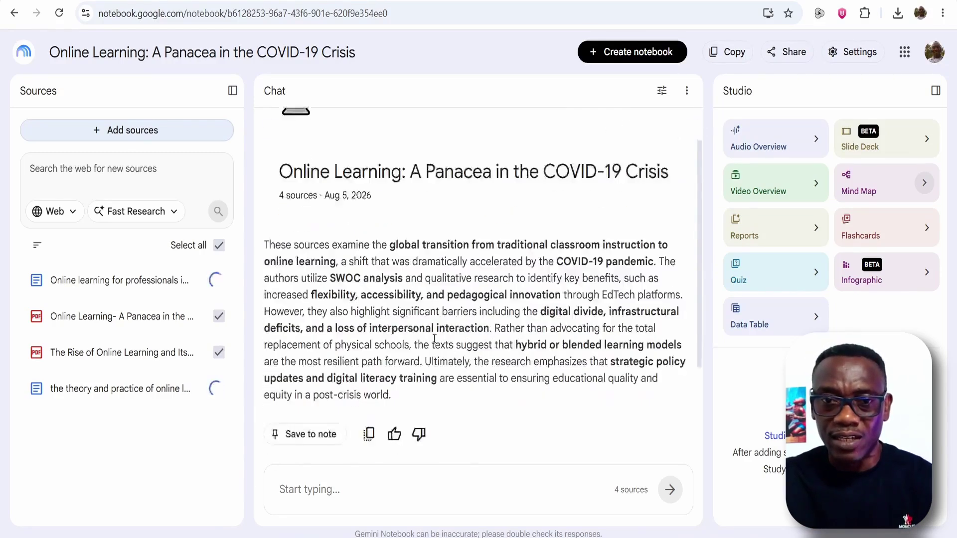
- Ask the notebook chat to "Summarize the key ideas from all four documents in less than 200 words."
scroll(442, 328, up, 4)
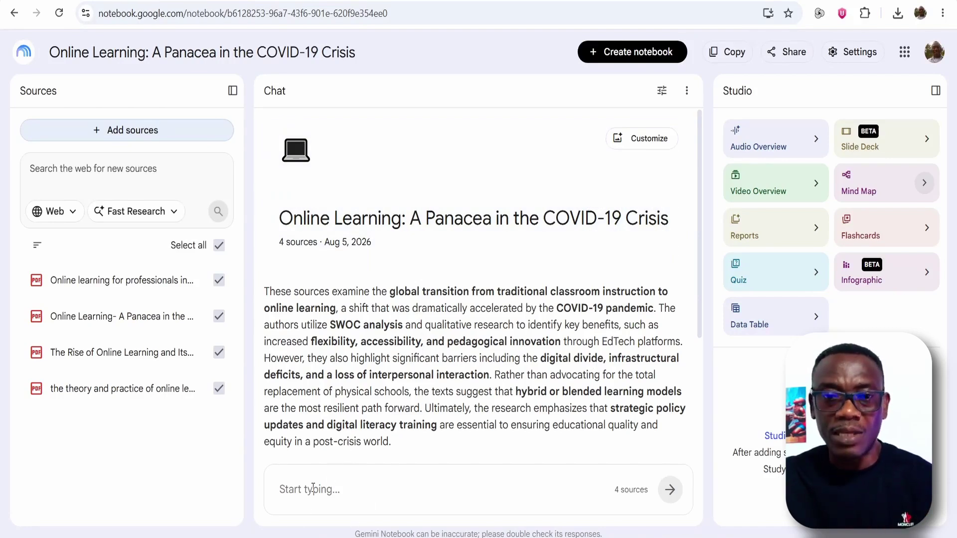
click(352, 491)
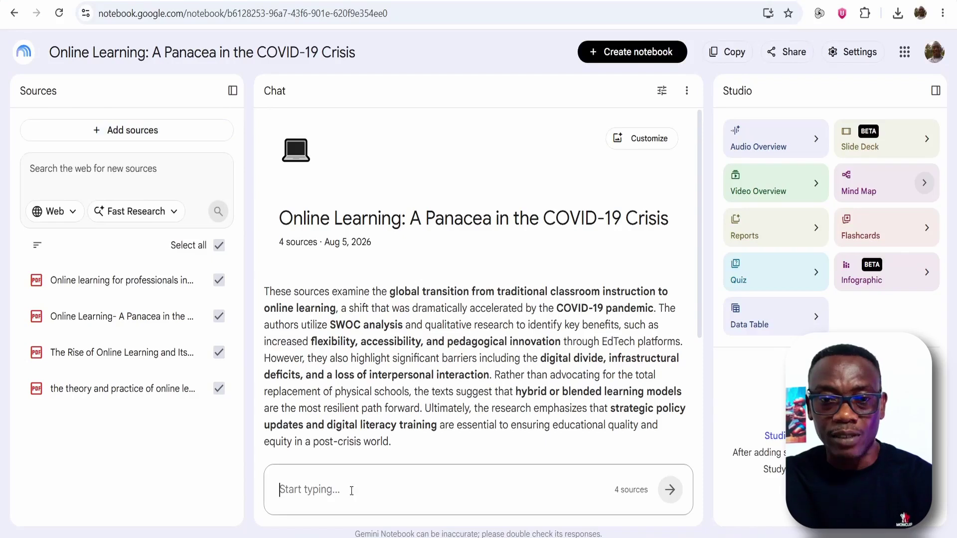
text(Summarize the key ideas from all four documents in less than 200 words.)
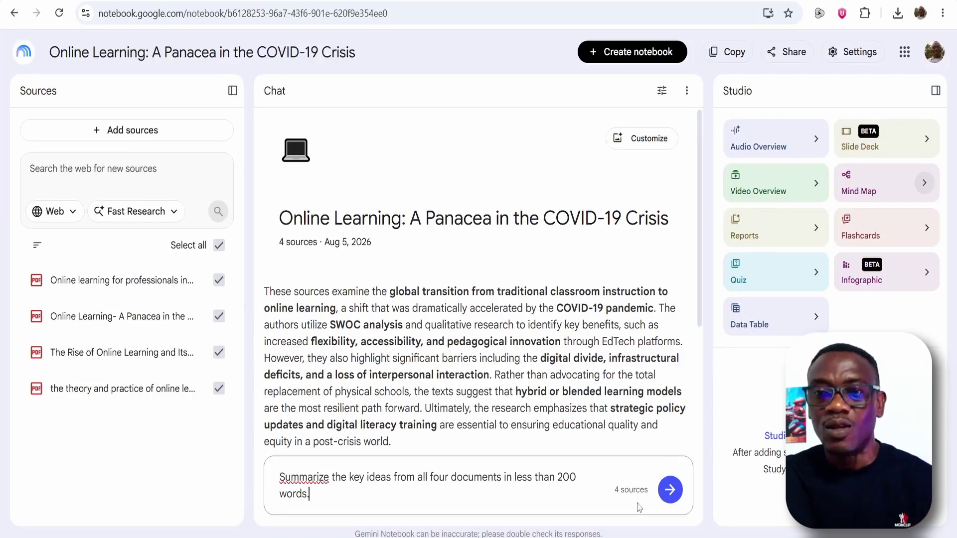
click(671, 492)
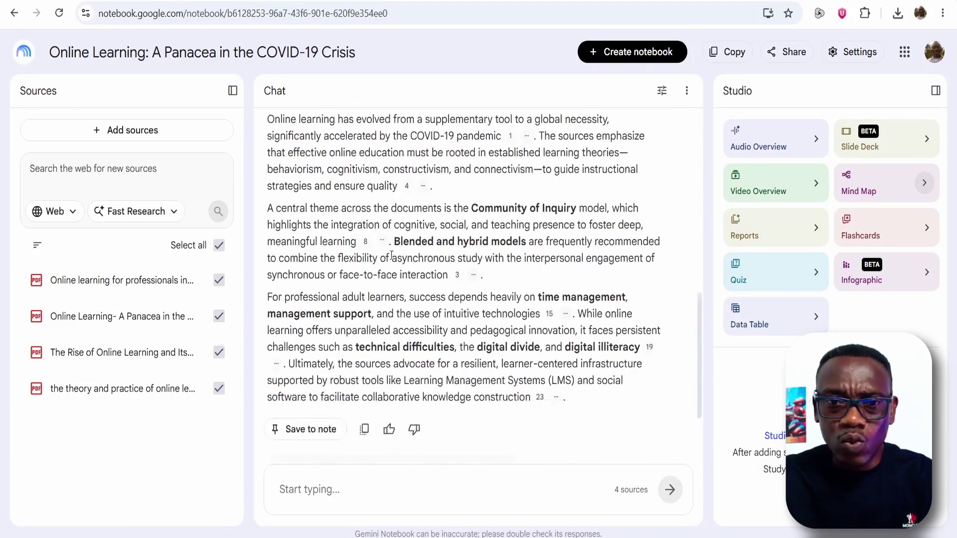
- Review the summary of the four documents and the source excerpt behind citation 4 in its first paragraph
scroll(401, 262, up, 9)
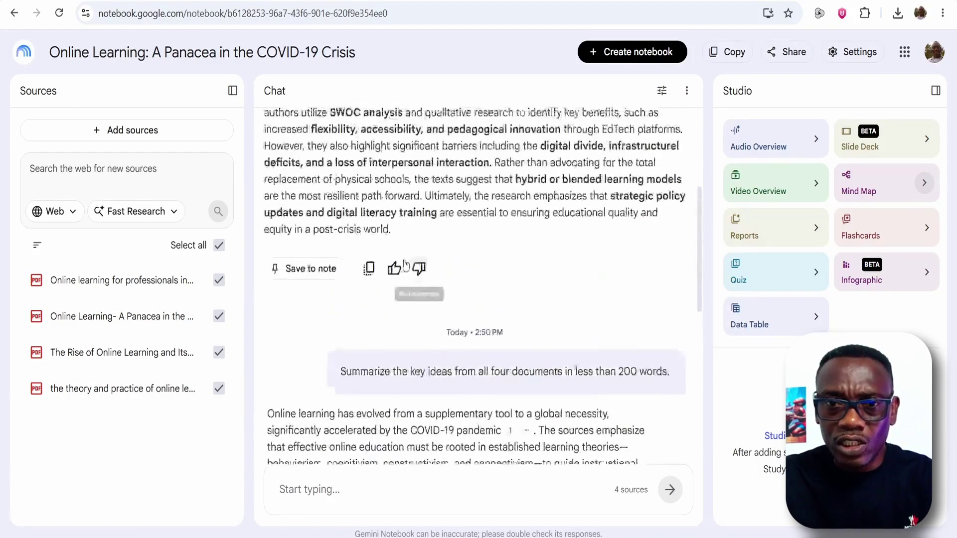
scroll(404, 263, down, 5)
scroll(405, 261, down, 1)
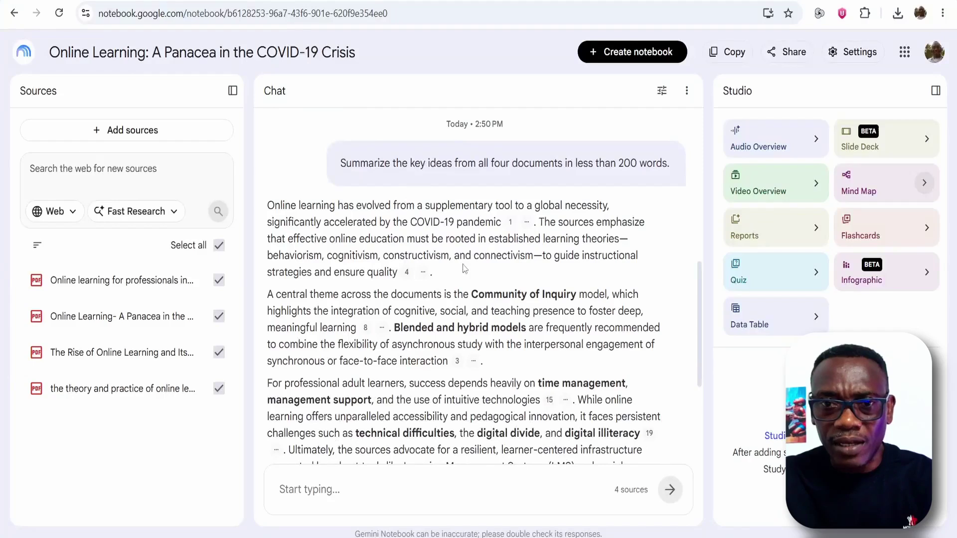
mouse_move(406, 274)
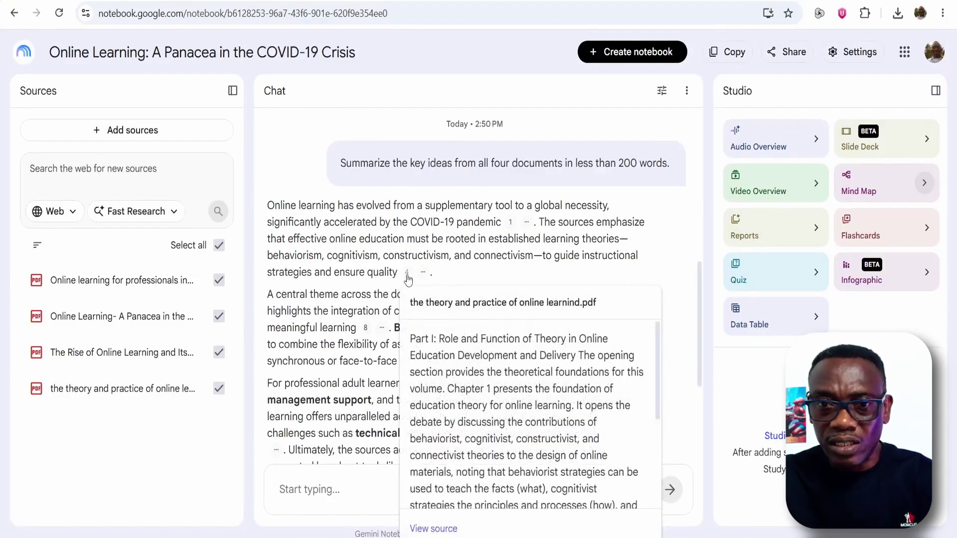
- Open the full source behind citation 4 and examine the cited passage in "the theory and practice of online learnind"
scroll(436, 473, down, 5)
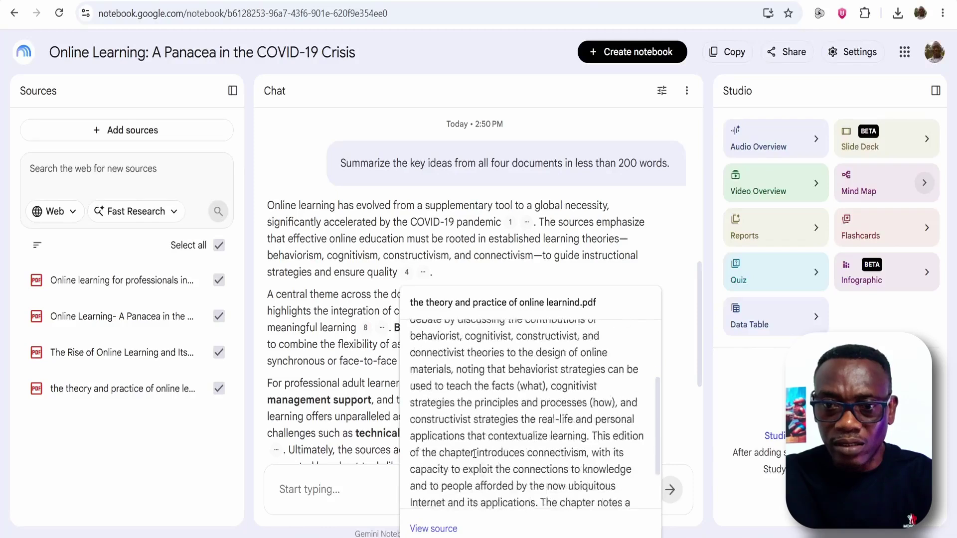
click(431, 529)
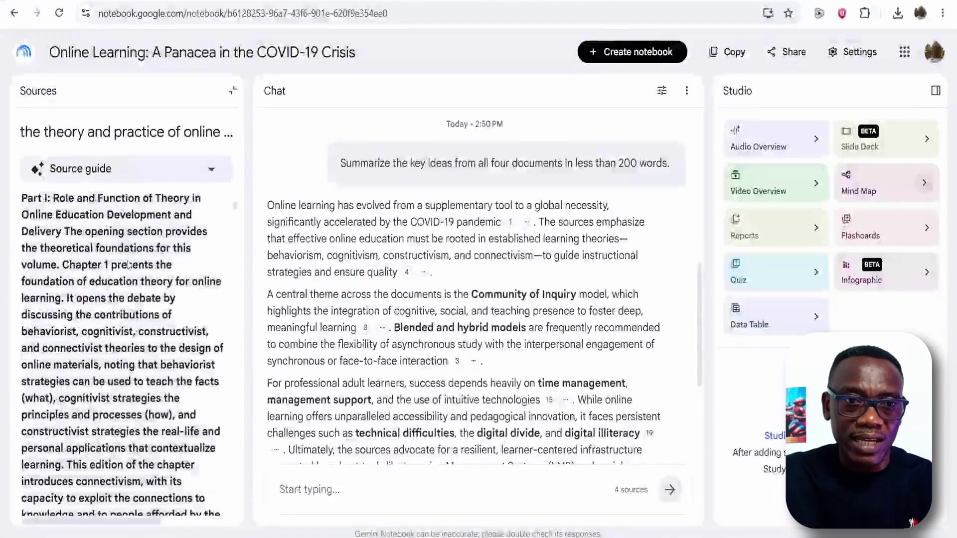
scroll(128, 271, down, 4)
scroll(128, 271, up, 7)
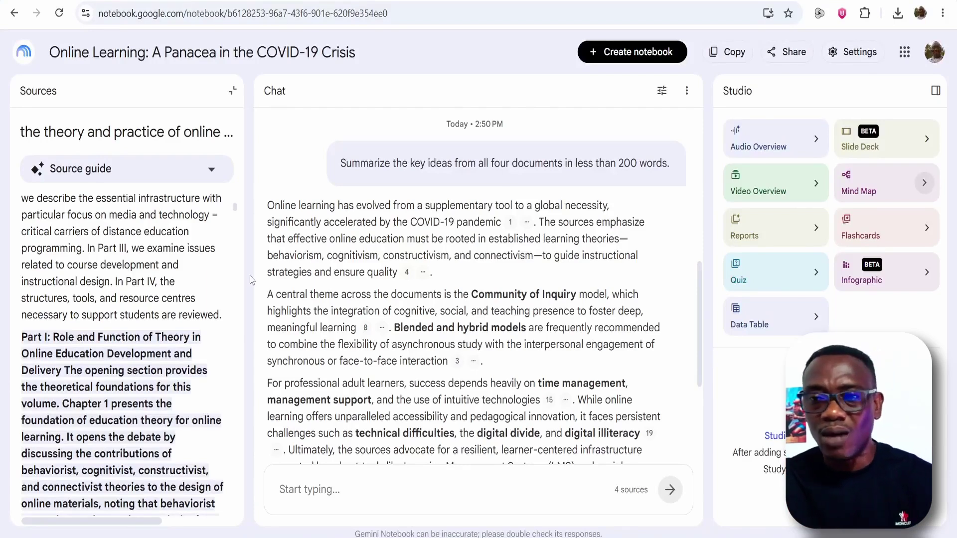
- Ask the chat: "Compare the viewpoints of the four authors on online learning. Where do they agree and where do they differ? Present the answer in a table."
scroll(445, 255, down, 3)
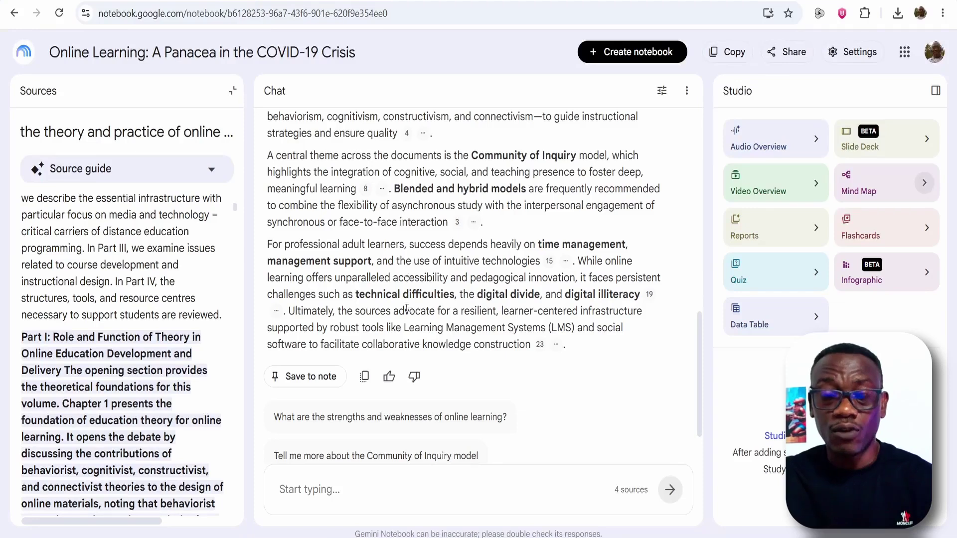
click(333, 483)
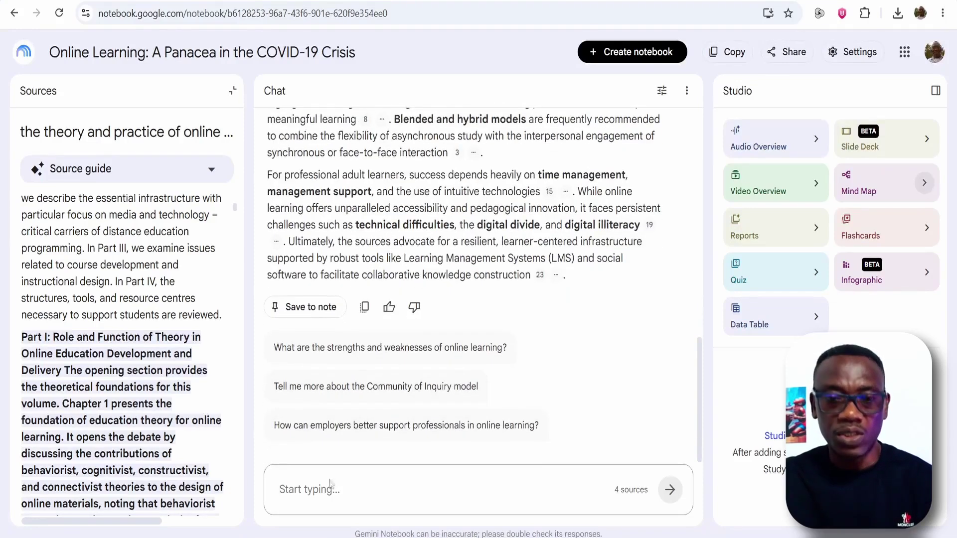
text(Compare the viewpoints of the four authors on online learning. Where do they agree and where do they differ? Present the answer in a table.)
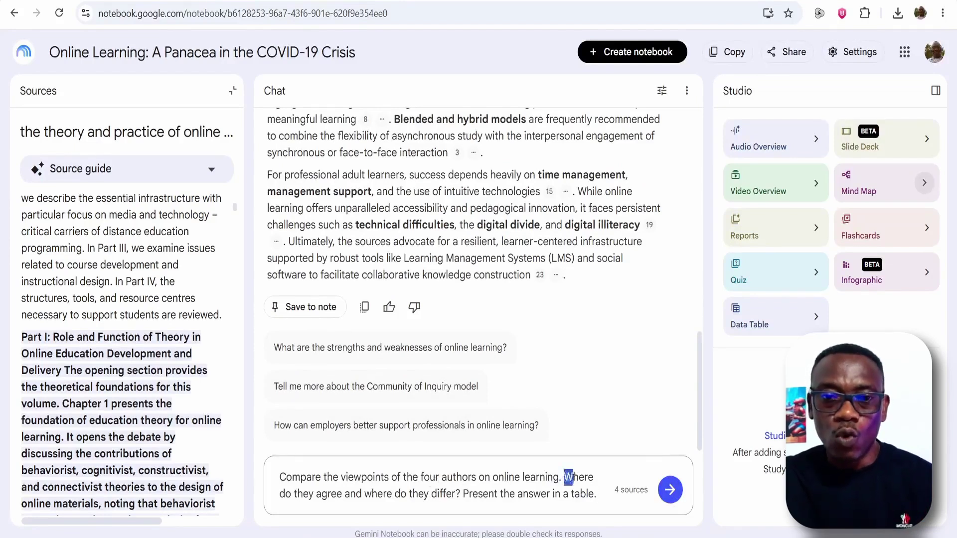
drag(573, 478, 596, 503)
click(595, 503)
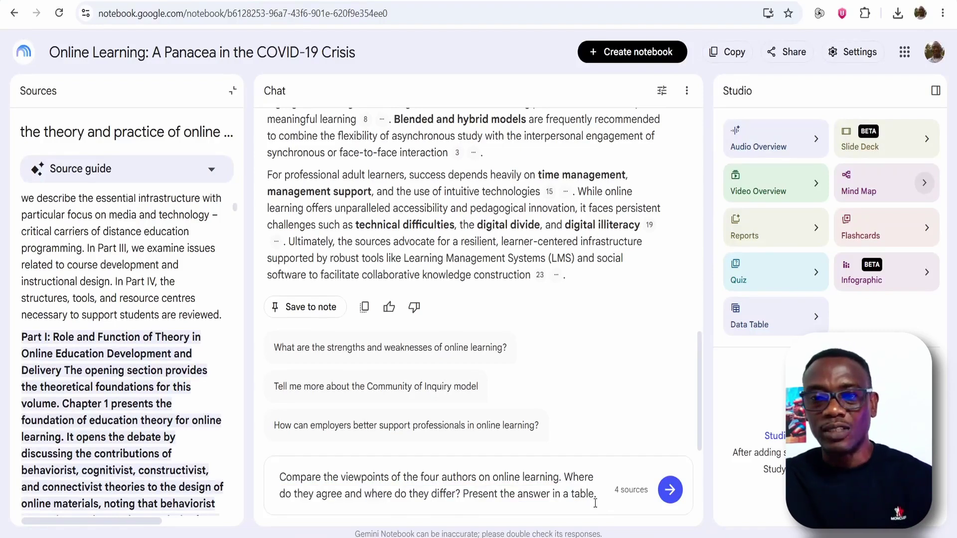
click(666, 494)
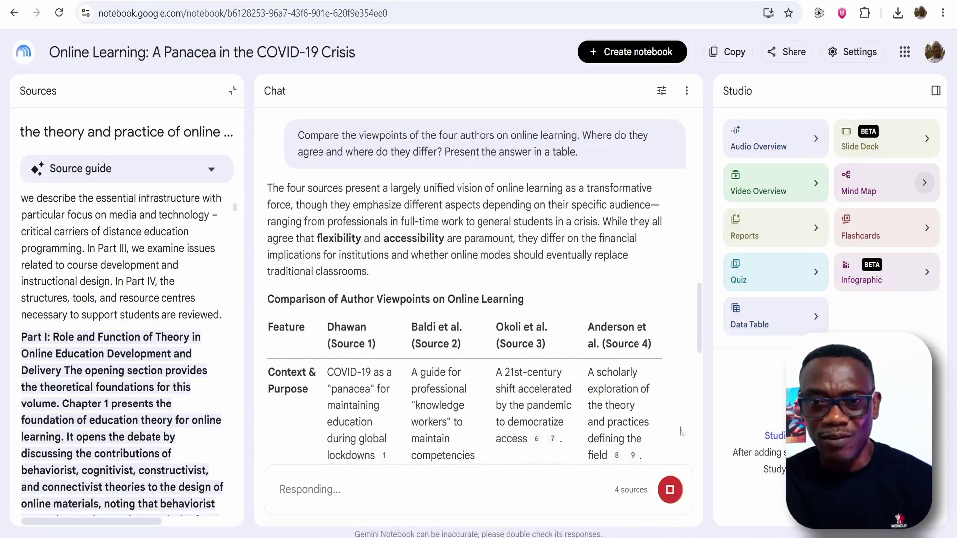
- Review the comparison table of author viewpoints and the points of difference listed beneath it
scroll(499, 314, down, 3)
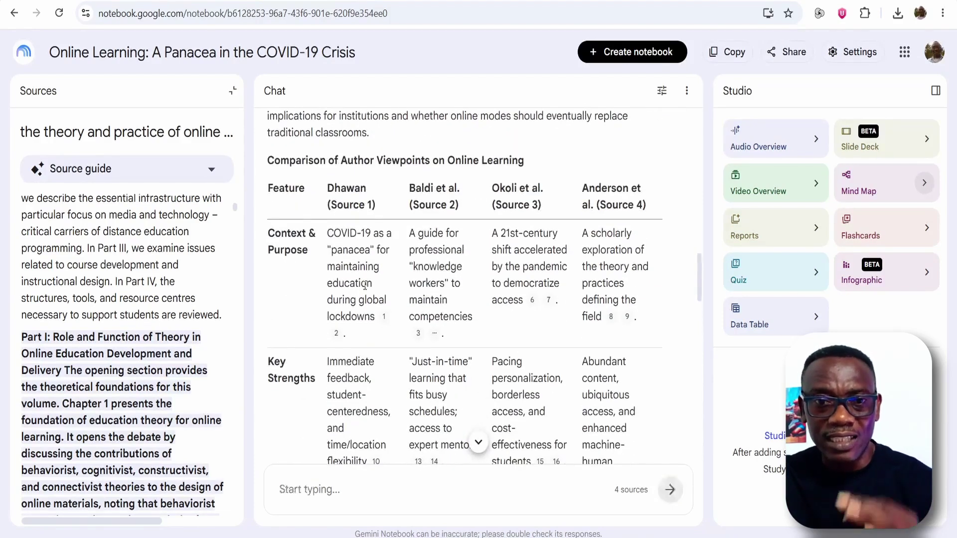
scroll(367, 289, down, 2)
scroll(363, 292, down, 10)
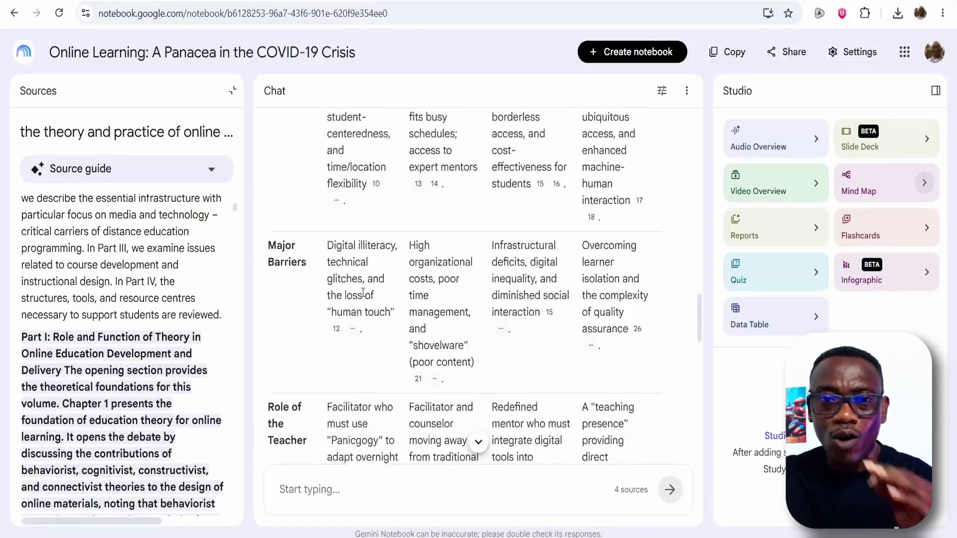
scroll(362, 299, down, 10)
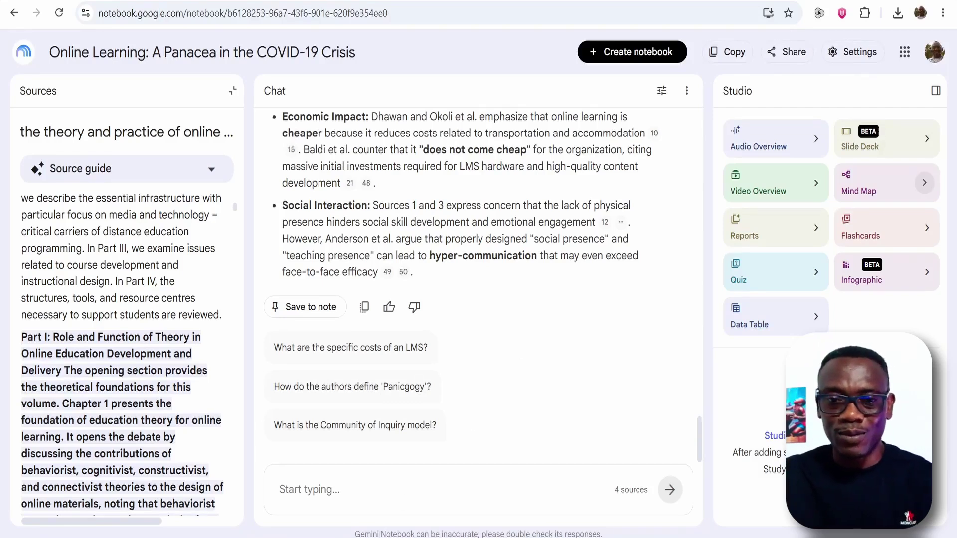
- Ask chat: "If you were preparing a 20-minute lecture on online learning using only these four documents, create a presentation outline with section headings and key talking points."
click(556, 491)
text(If you were preparing a 20-minute lecture on online learning using only these four documents, create a presentation outline with section headings and key talking points.)
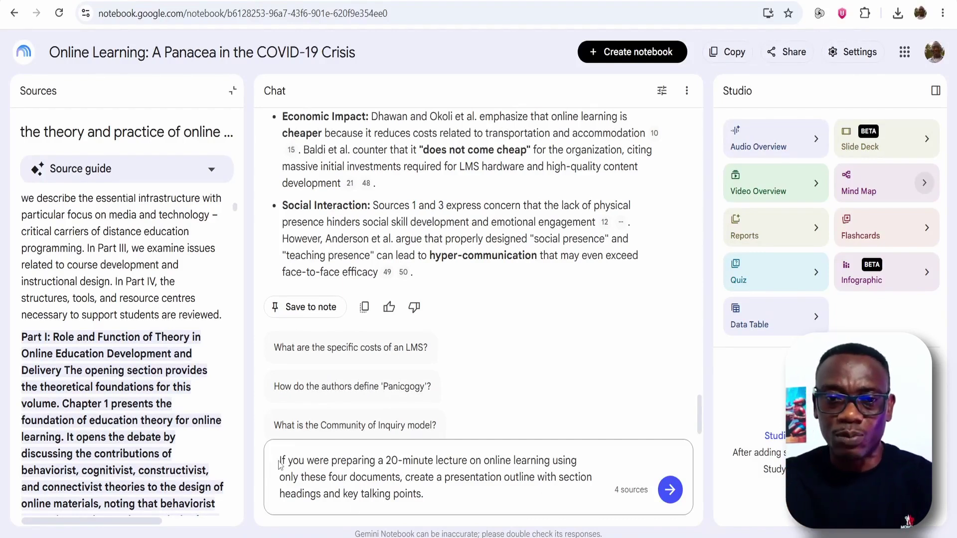
drag(282, 459, 433, 499)
click(405, 477)
click(449, 497)
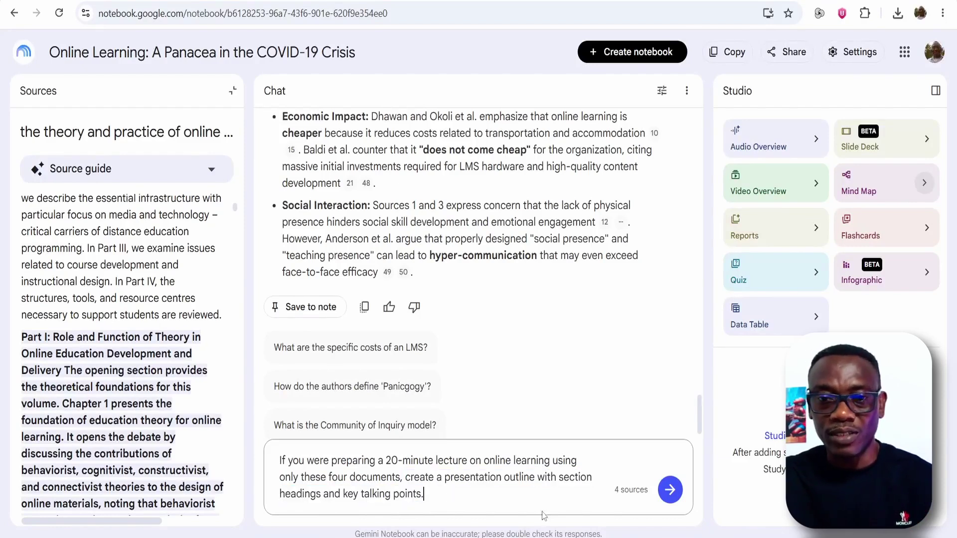
click(670, 490)
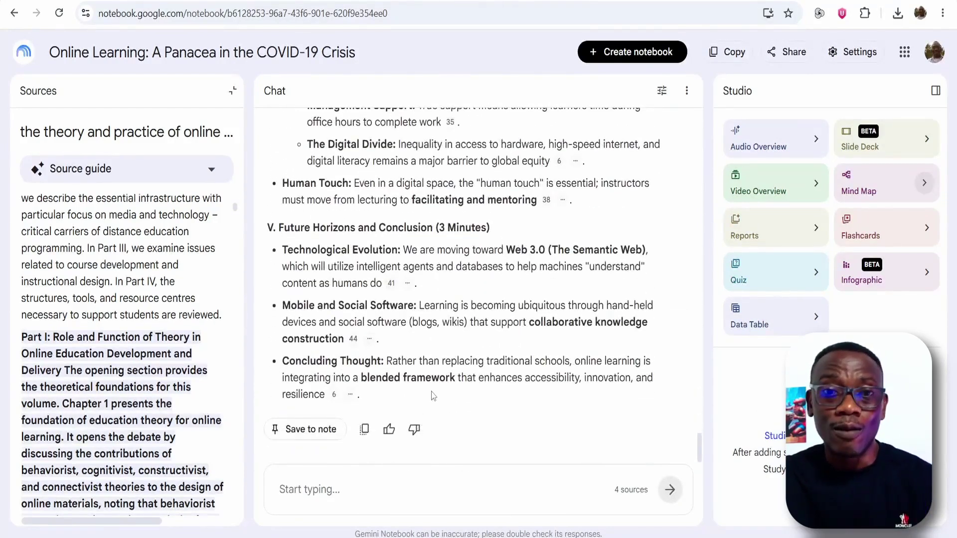
- Review the lecture outline, highlight part of section II on theoretical foundations, and clear the selection
scroll(432, 396, up, 10)
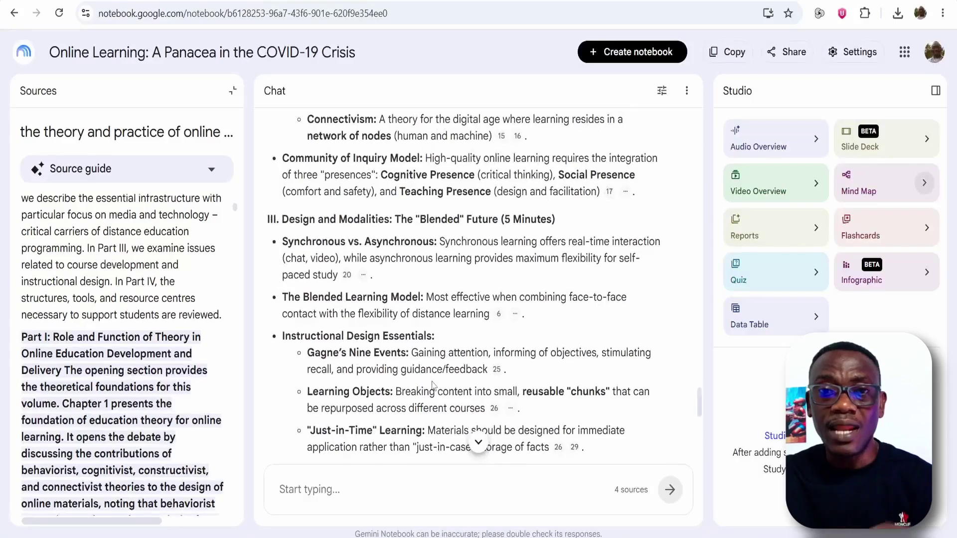
scroll(433, 385, up, 7)
scroll(432, 384, down, 5)
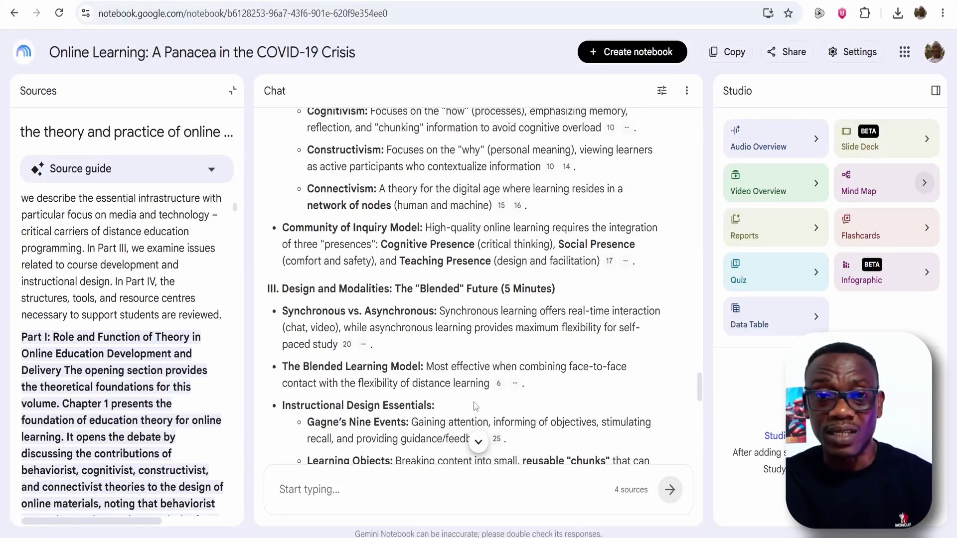
scroll(473, 406, up, 4)
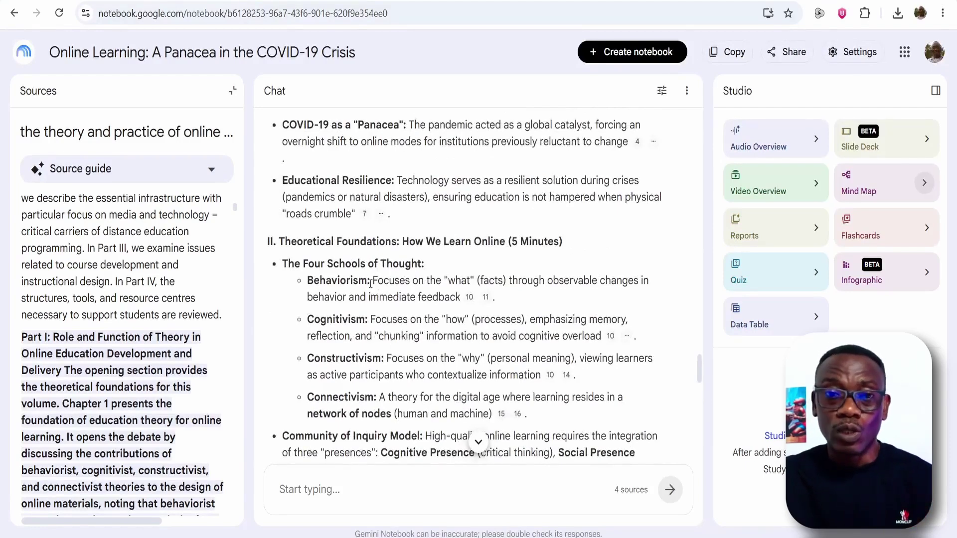
drag(282, 243, 534, 392)
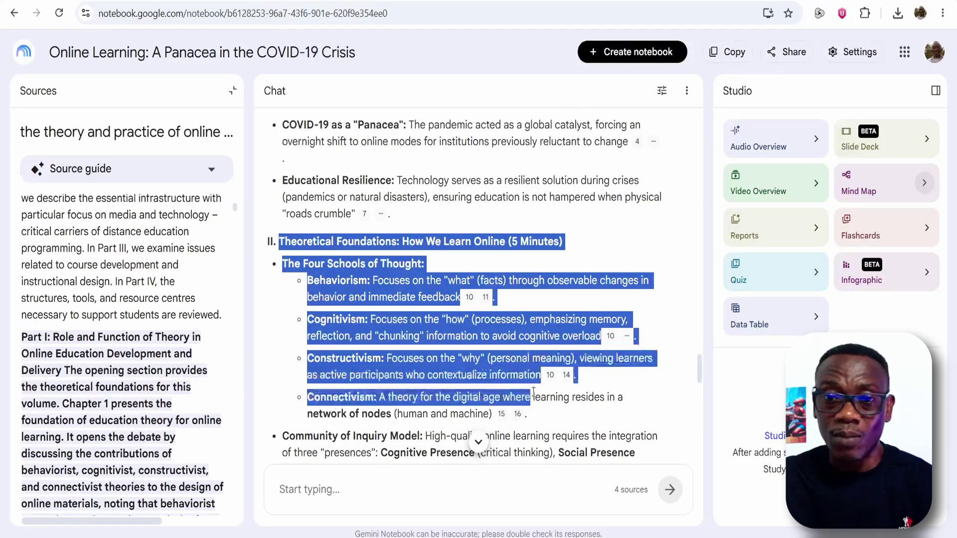
click(538, 395)
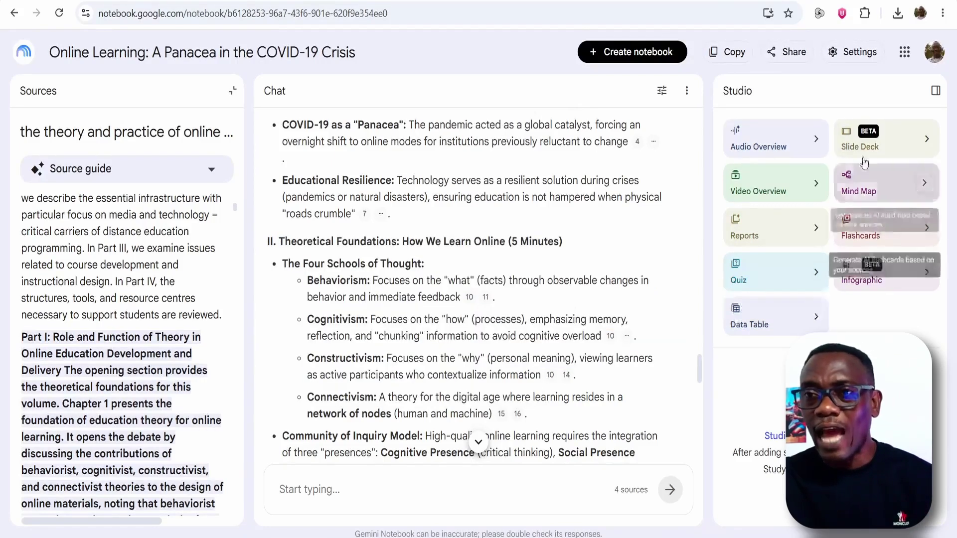
- Examine the Slide Deck customization options, including the Presenter Slides format and the language choices, and close them without generating a deck
click(898, 143)
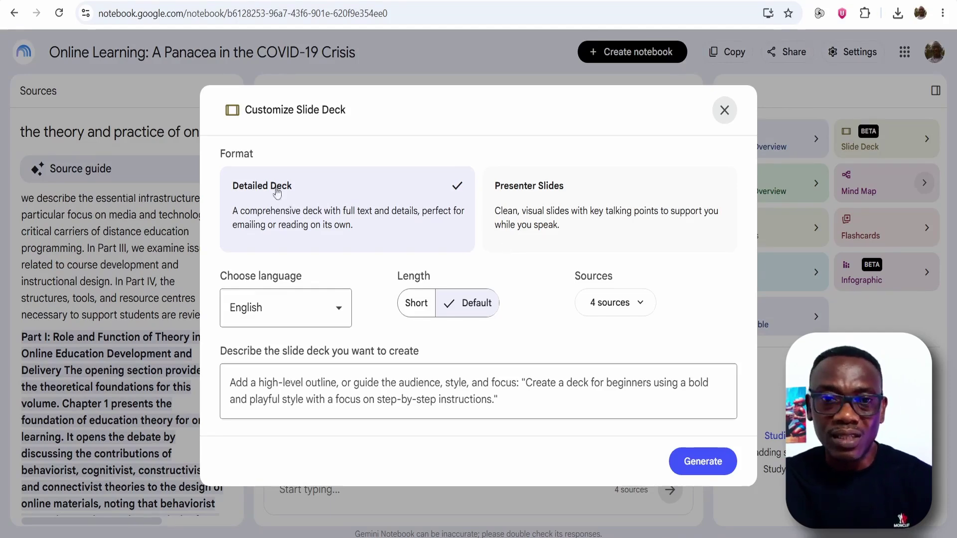
click(563, 203)
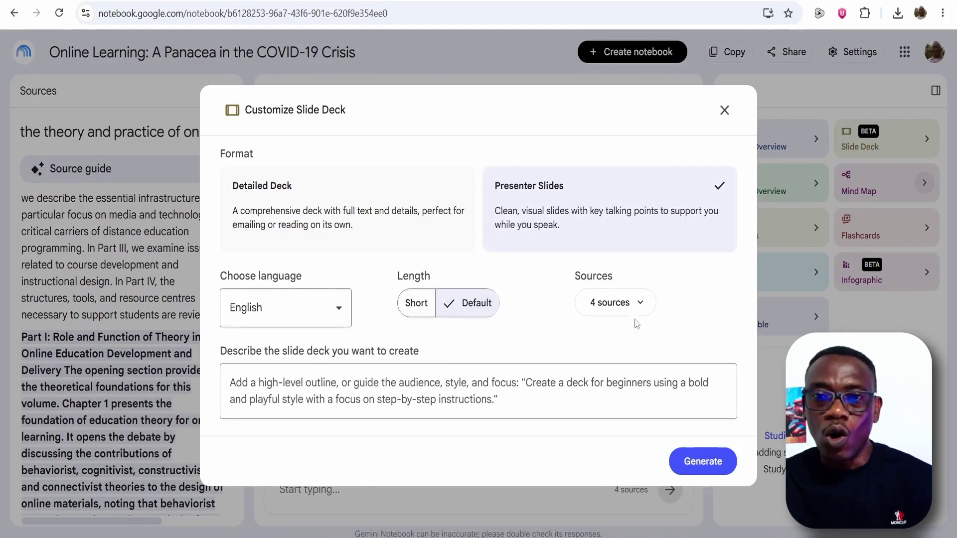
click(342, 312)
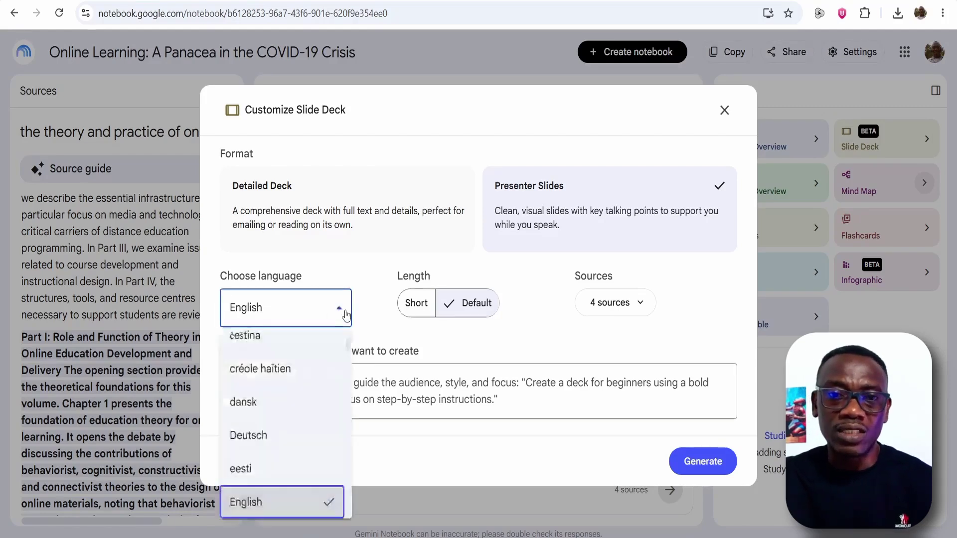
click(342, 312)
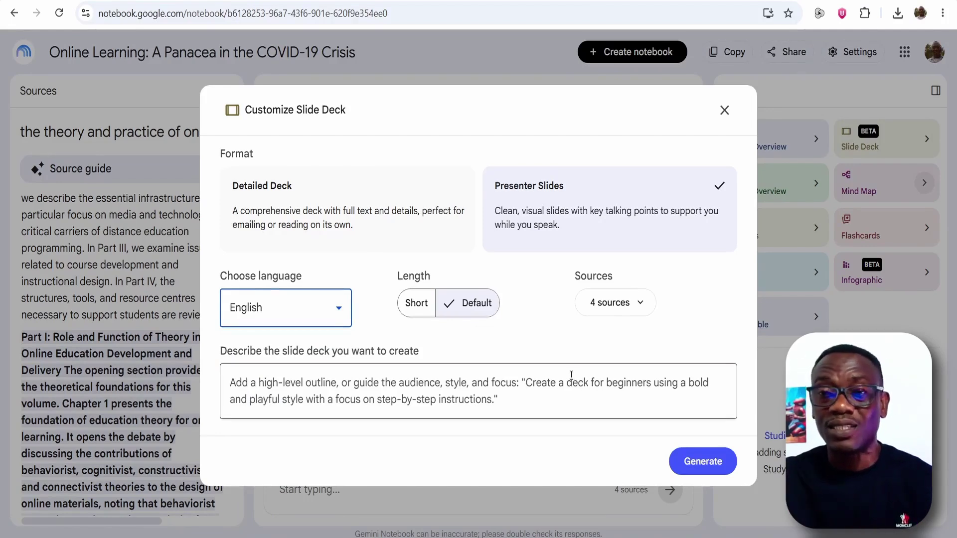
click(724, 110)
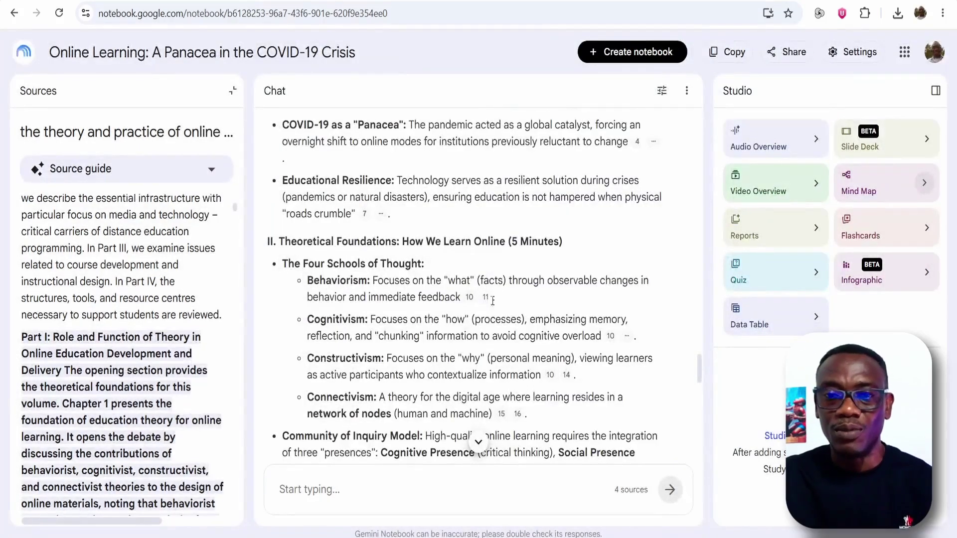
- Ask the chat: "Generate 10 examination questions from these four documents, including five multiple-choice questions and five essay questions, together with model answers."
text(Generate 10 examination questions from these four documents, including five multiple-choice questions and five essay questions, together with model answers.)
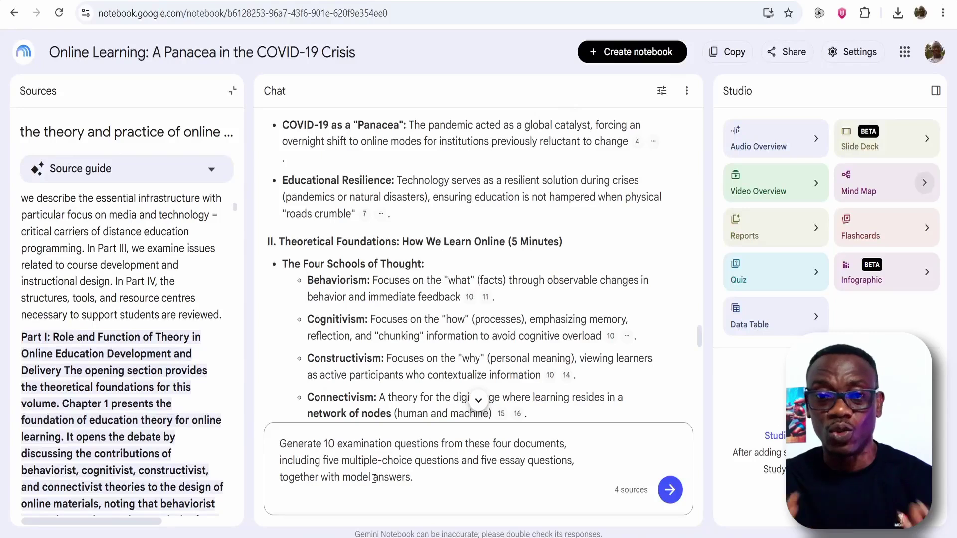
click(671, 490)
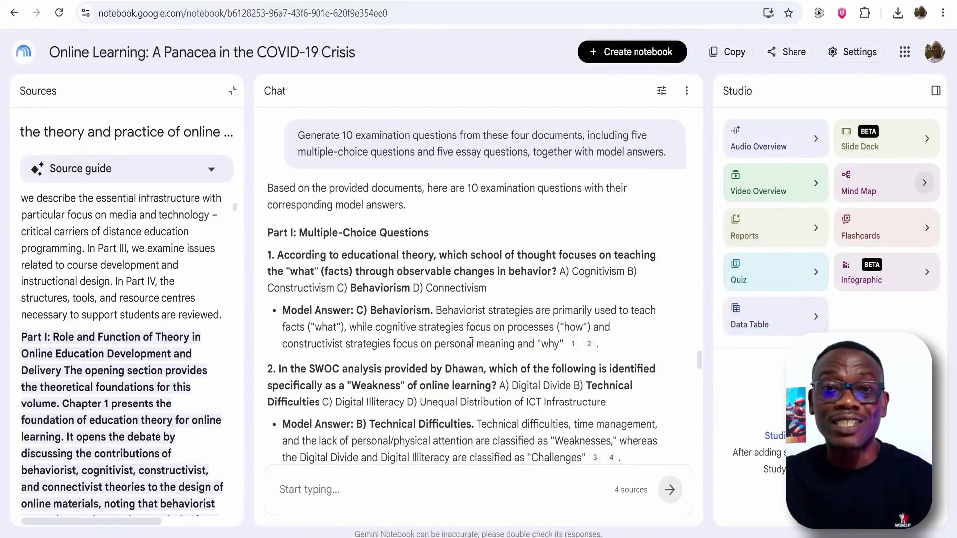
- Review the generated multiple-choice and essay questions with their model answers through to the end of the response
scroll(470, 338, down, 3)
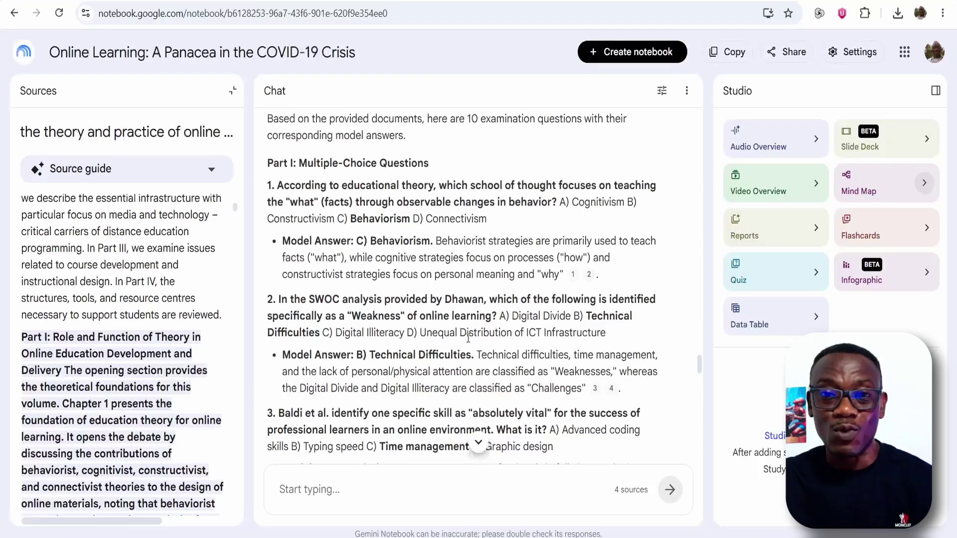
scroll(470, 335, down, 2)
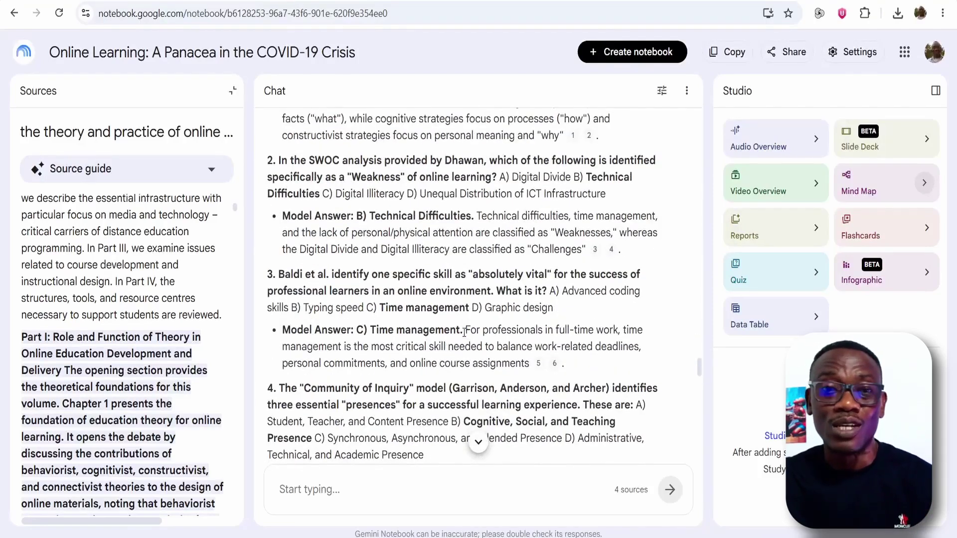
scroll(464, 333, down, 5)
scroll(460, 337, down, 3)
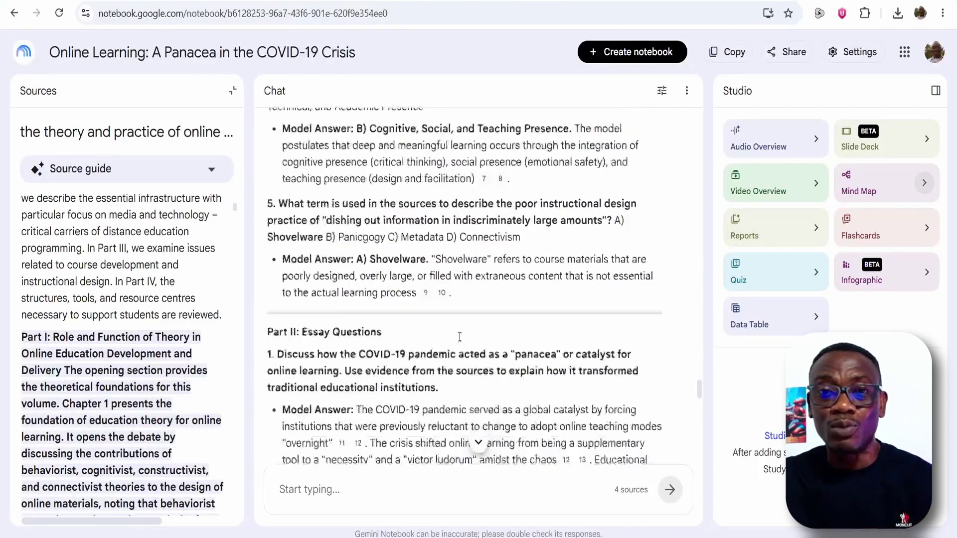
scroll(460, 337, down, 4)
scroll(459, 341, down, 4)
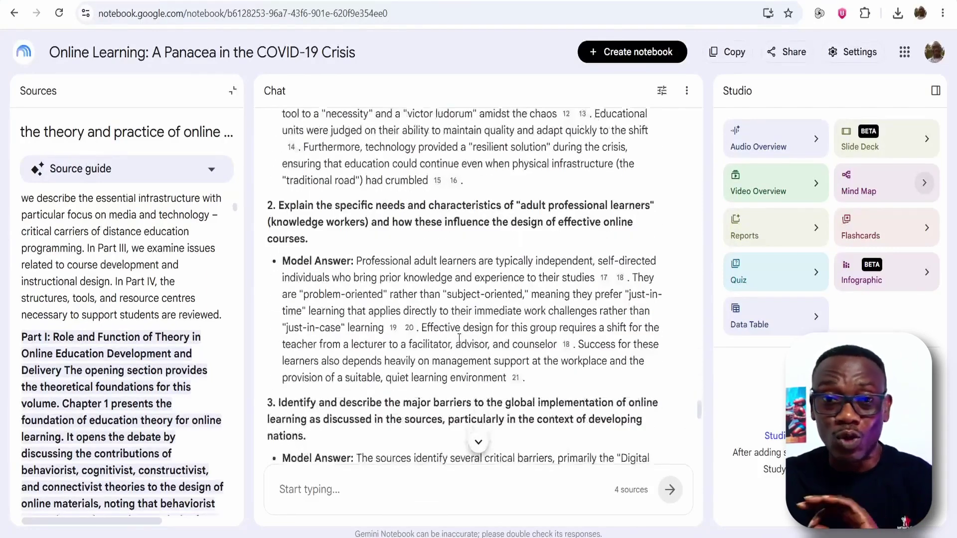
scroll(452, 340, down, 4)
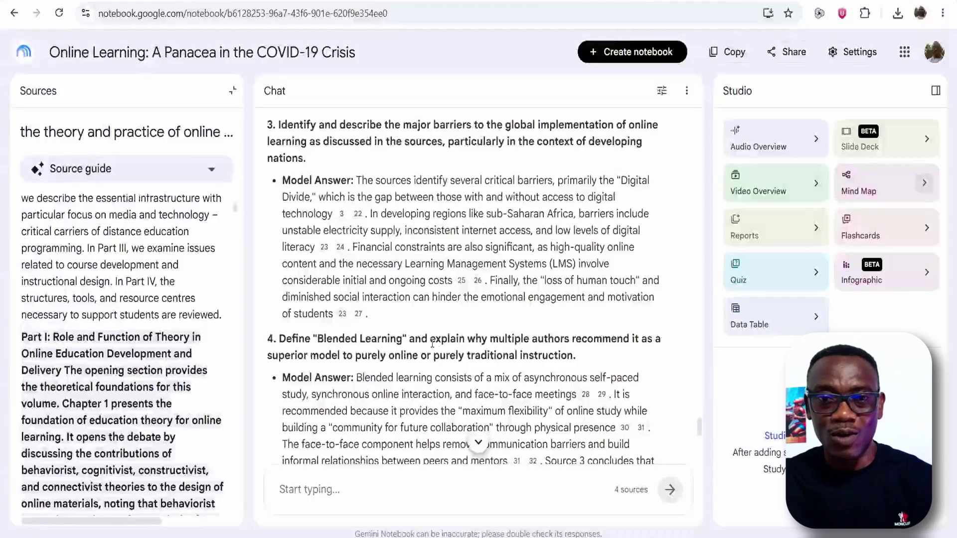
scroll(433, 330, down, 4)
scroll(433, 330, down, 5)
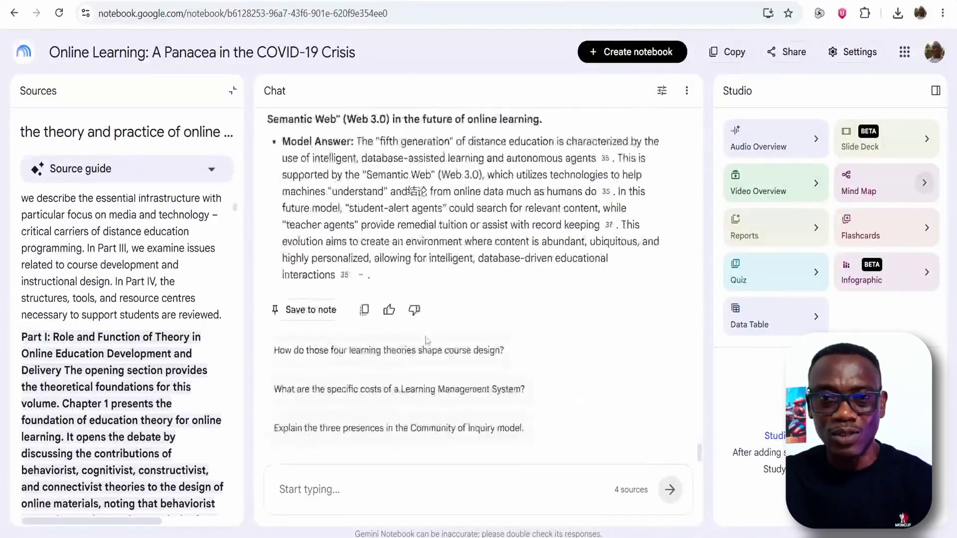
- Highlight the start of essay question 5 on the "Fifth Generation" of distance education, and the start of its model answer
scroll(424, 340, up, 6)
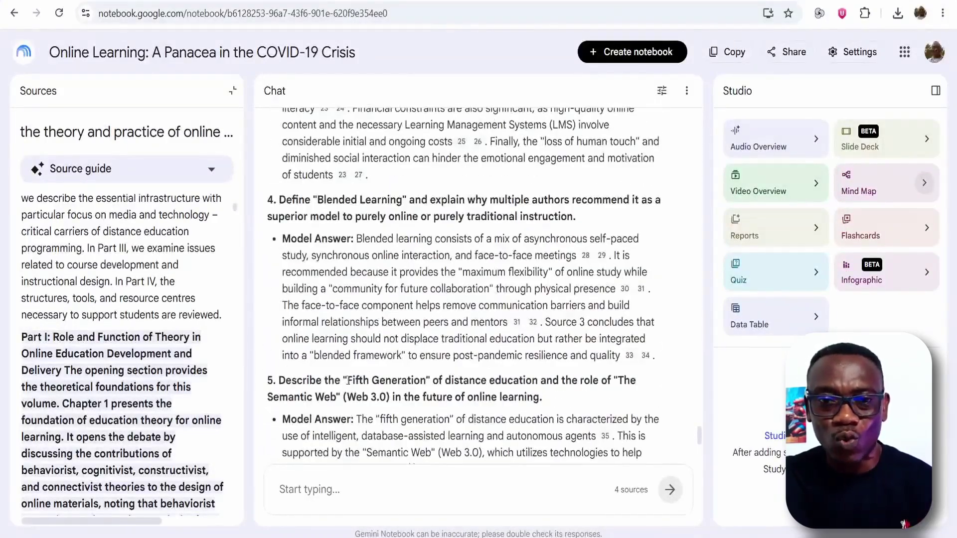
drag(282, 381, 371, 395)
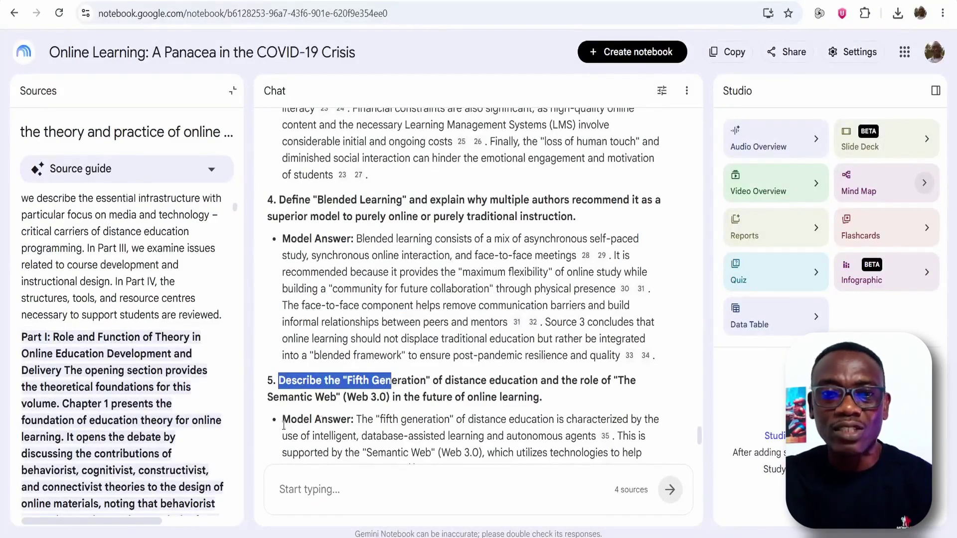
drag(284, 425, 445, 422)
scroll(472, 385, down, 3)
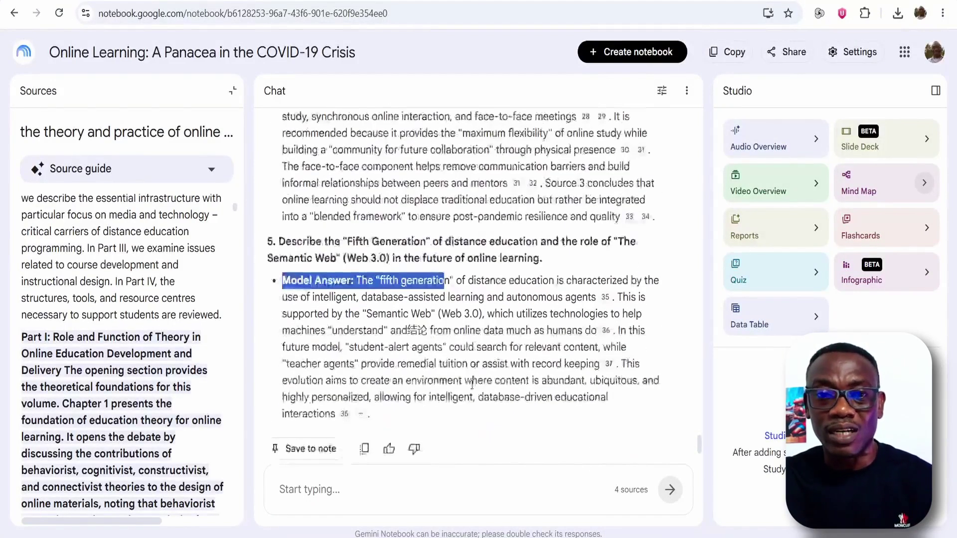
- Ask the chat to identify and explain the four papers' major themes for an online learning literature review, highlighting research gaps for future studies
click(475, 378)
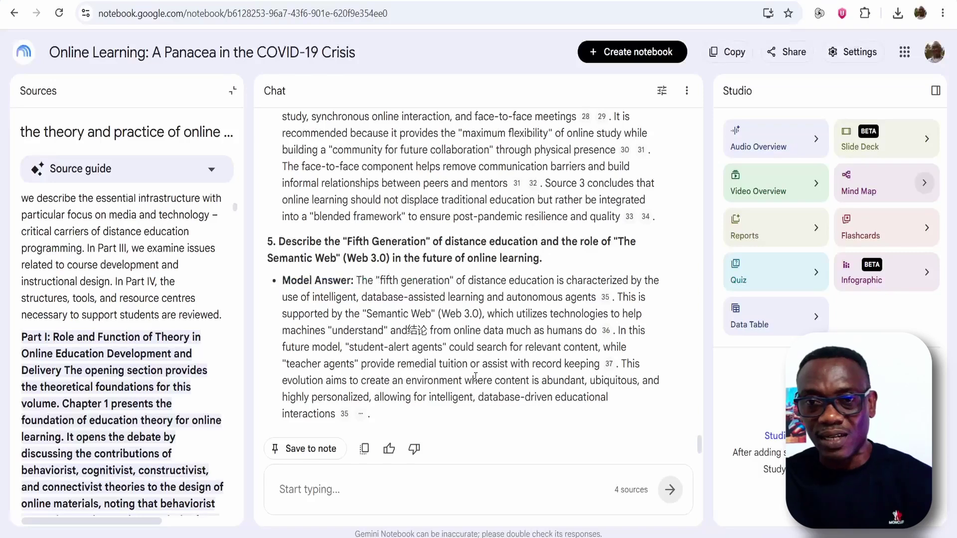
click(349, 489)
text(Imagine you are writing a literature review on online learning. Identify the major themes discussed across these four papers, explain each theme, and highlight any research gaps that future studies could investigate.)
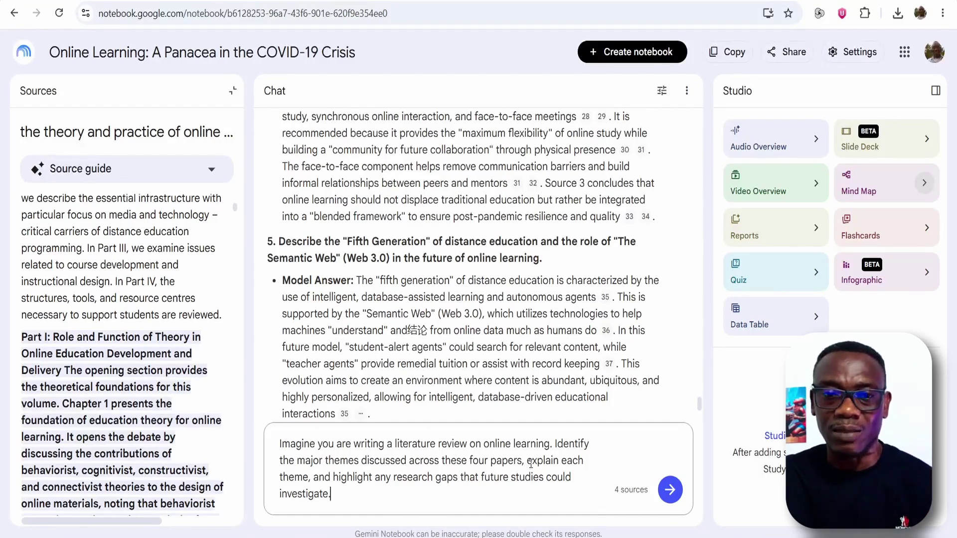
drag(375, 480, 464, 478)
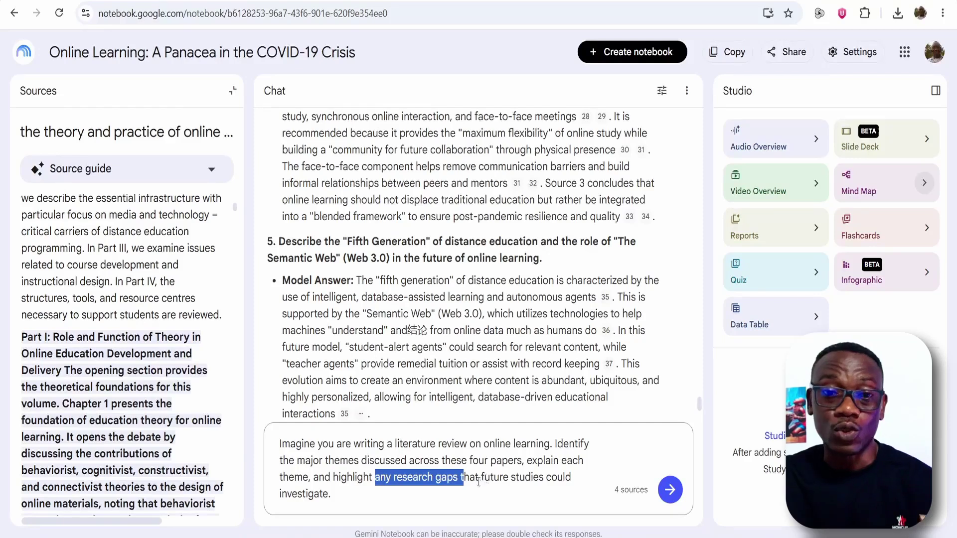
click(669, 491)
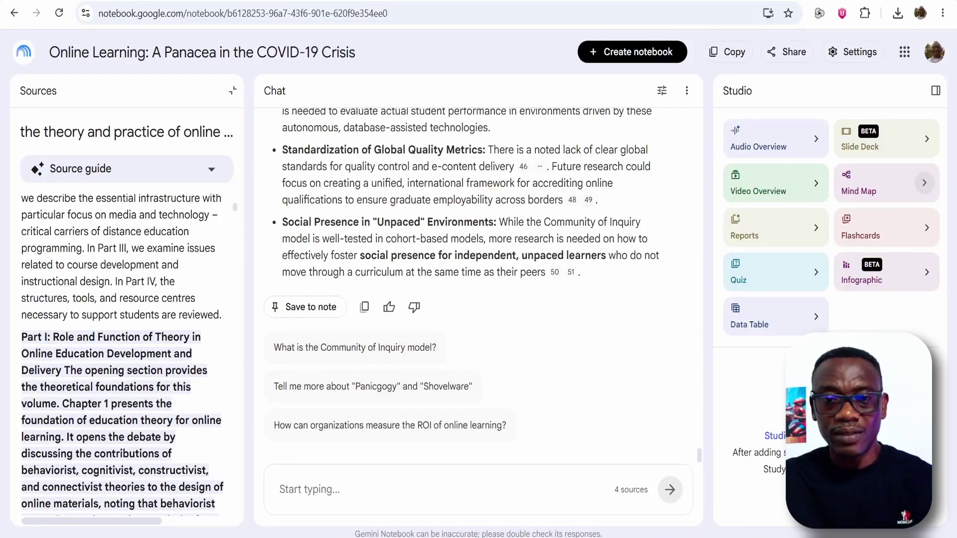
- Ask the chat: "If these four papers were written today, what important issues about AI-assisted online learning might be missing?"
click(336, 489)
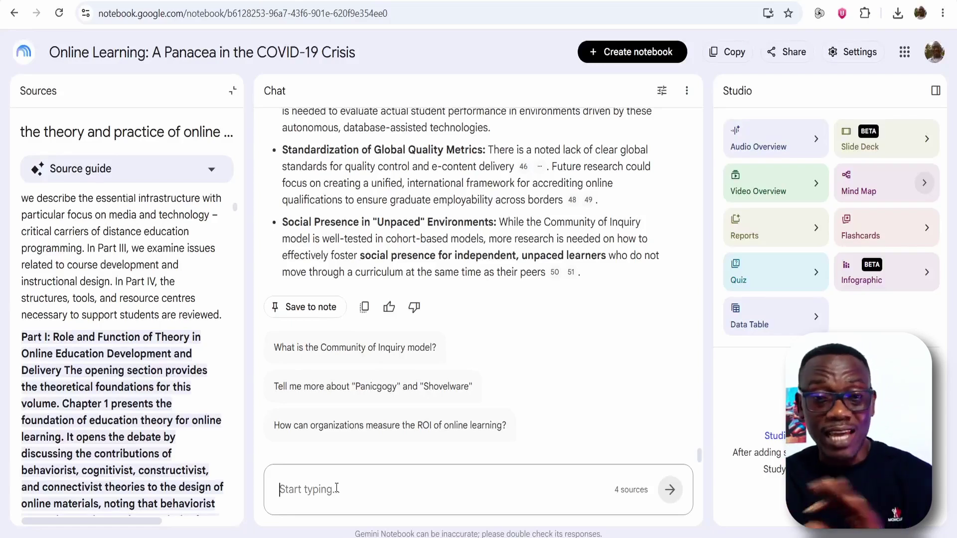
text(If these four papers were written today, what important issues about AI-assisted online learning might be missing?)
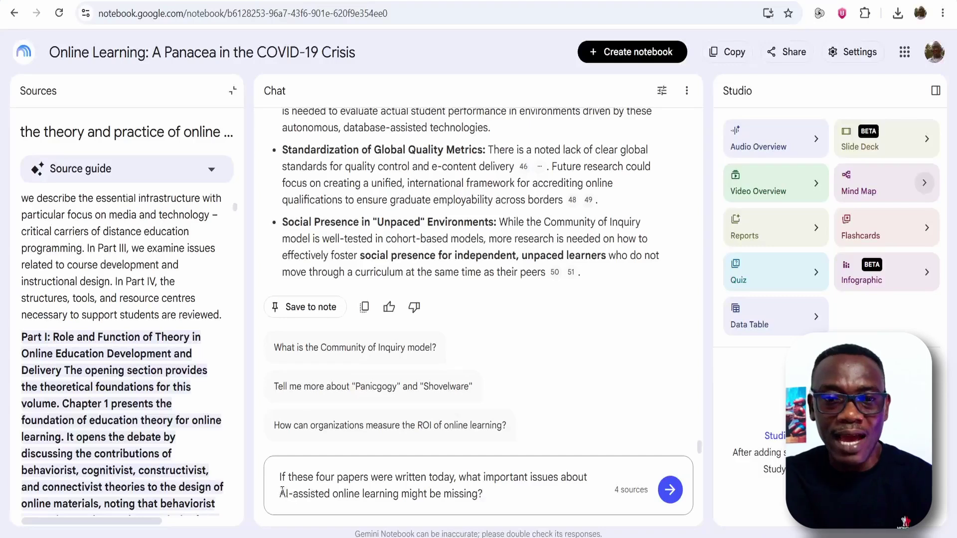
drag(282, 493, 492, 496)
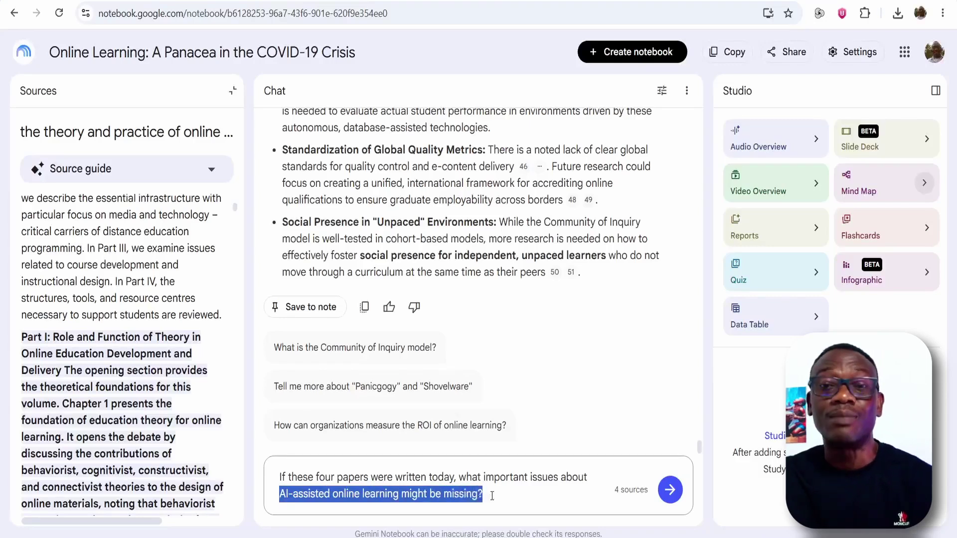
click(662, 489)
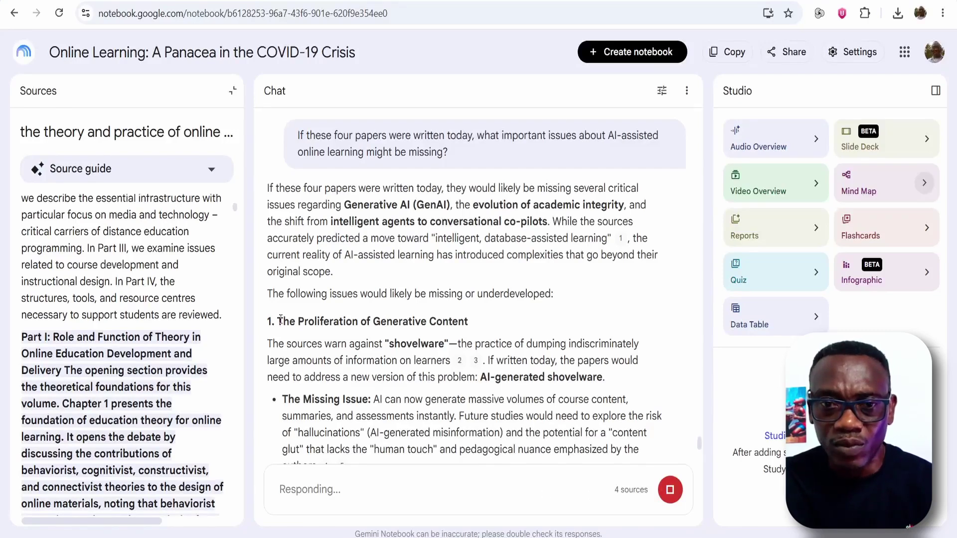
- Open citation 3 under "The Proliferation of Generative Content" and review the response through to the Summary of Differences table
drag(281, 319, 500, 332)
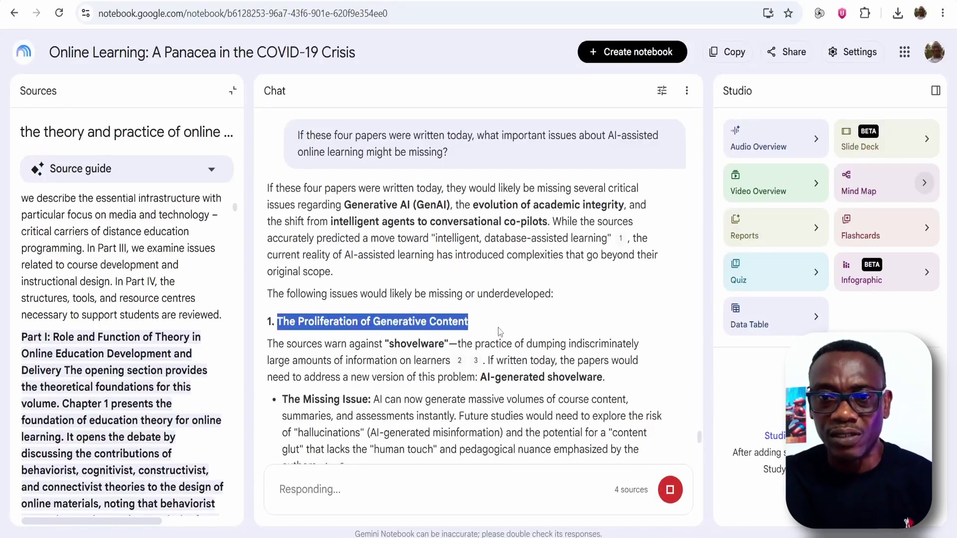
click(475, 361)
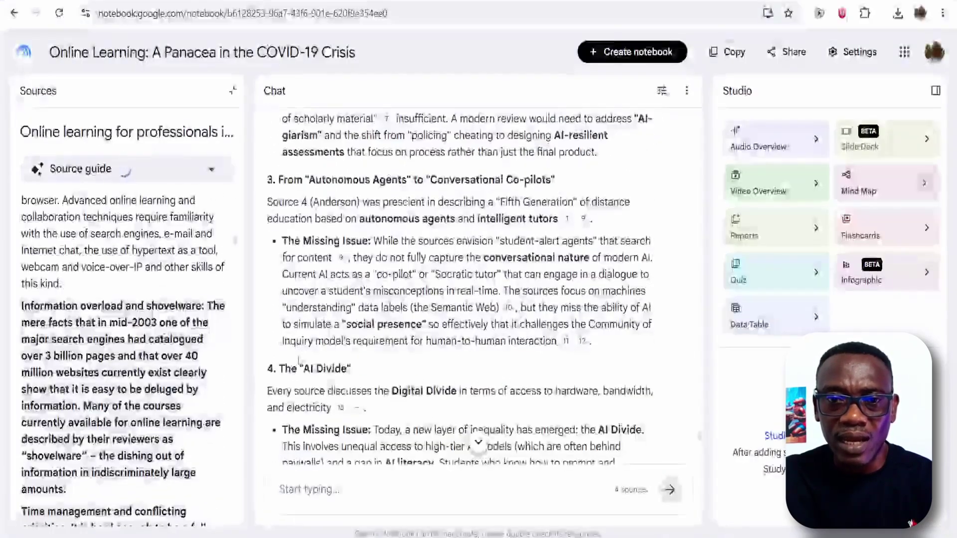
scroll(375, 383, down, 4)
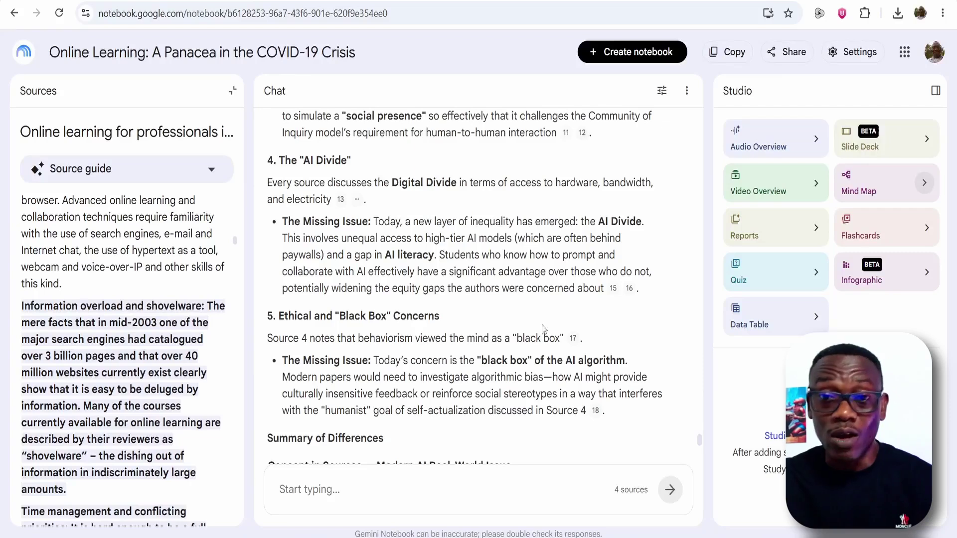
scroll(553, 316, down, 5)
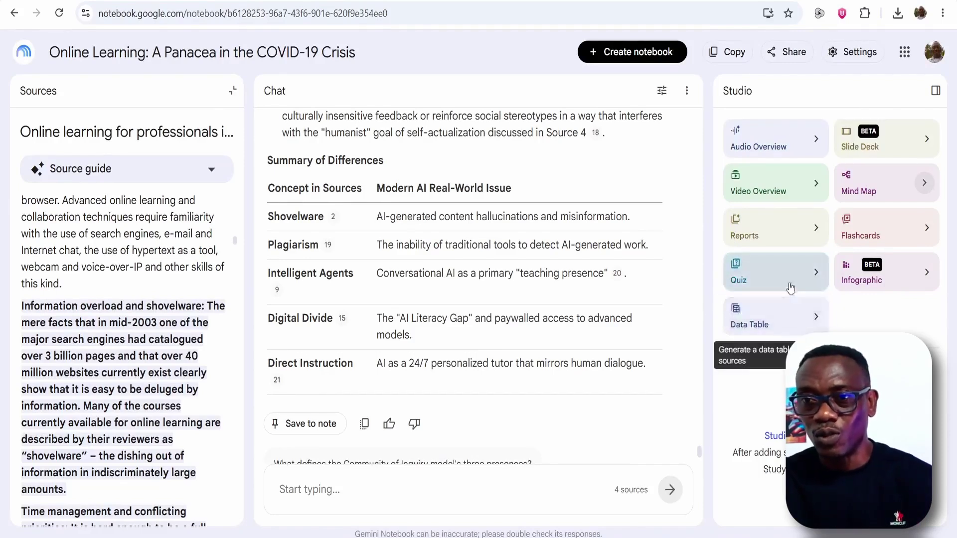
- Generate a Studio quiz from the 4 sources with the Standard number of questions and Medium difficulty
click(791, 272)
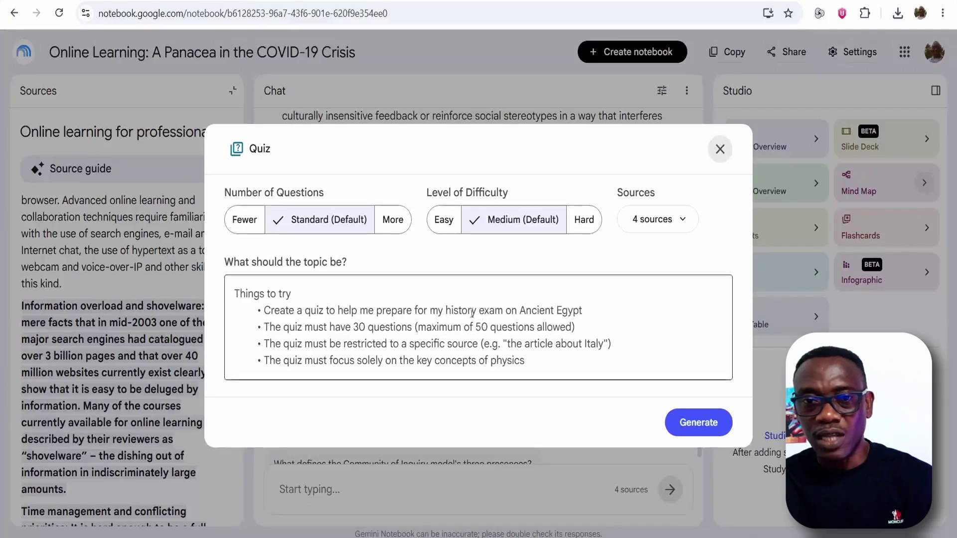
click(701, 425)
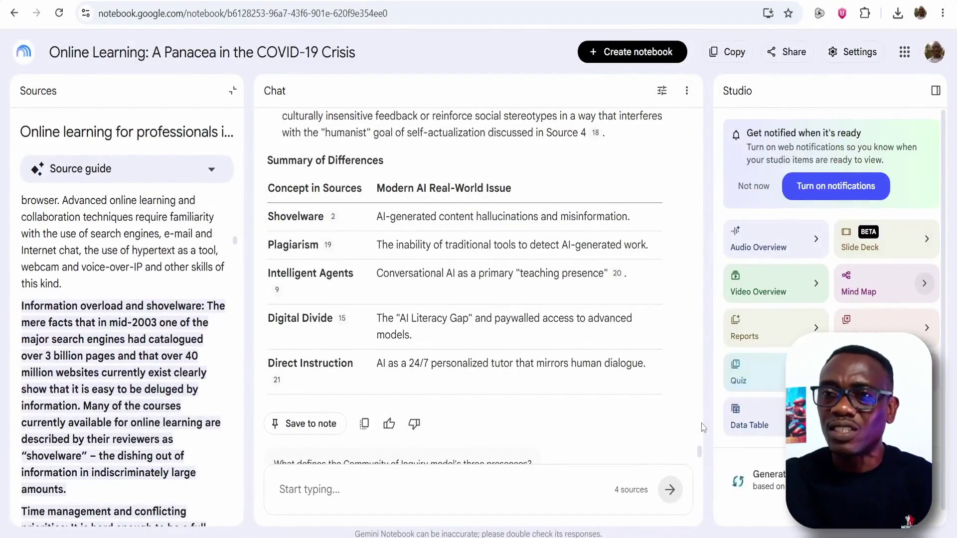
scroll(879, 262, down, 1)
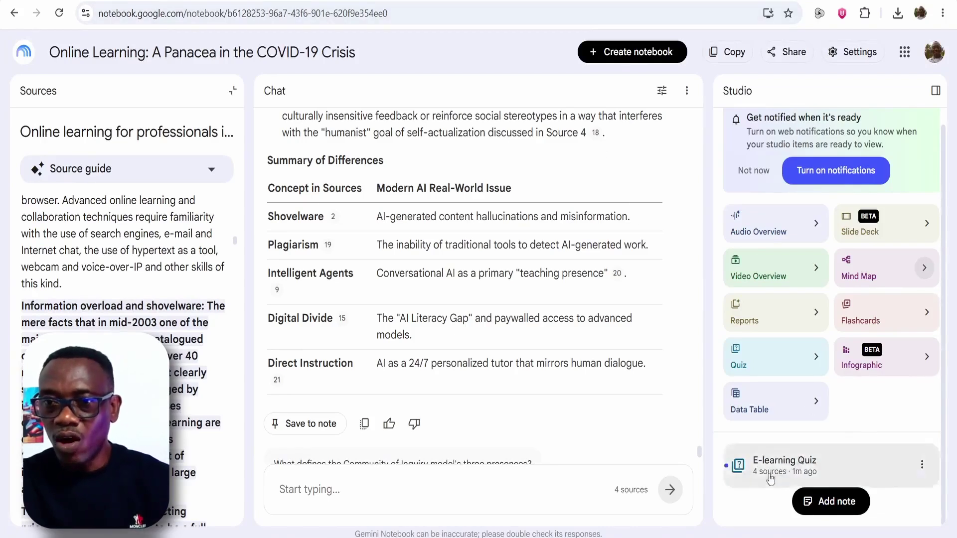
- Open the generated E-learning Quiz and look through its first three questions and answer options without answering them
click(800, 469)
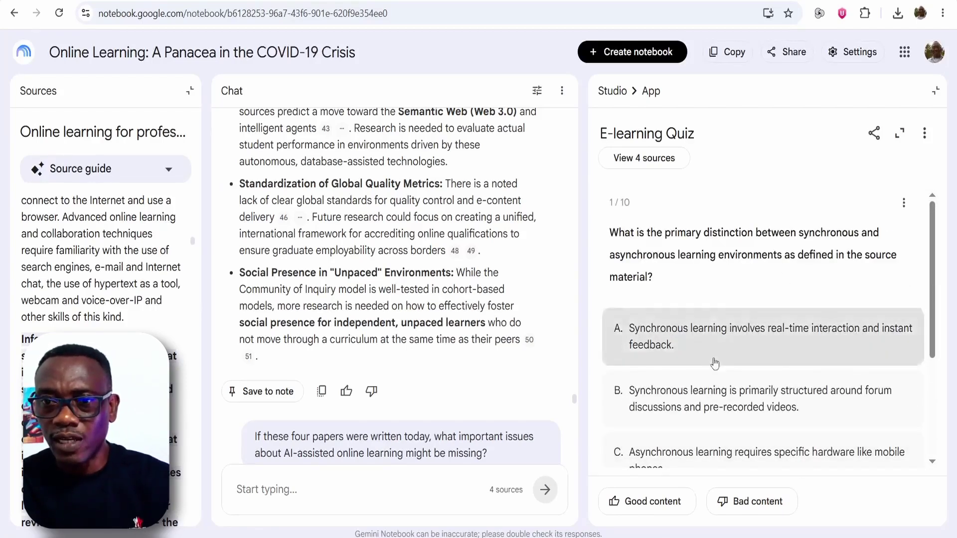
scroll(713, 364, down, 1)
scroll(708, 364, down, 3)
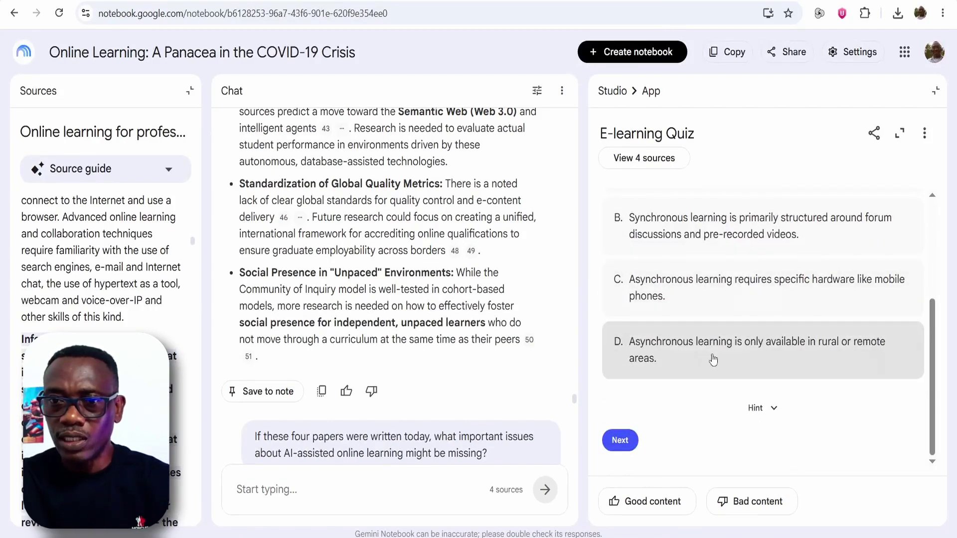
scroll(716, 318, up, 3)
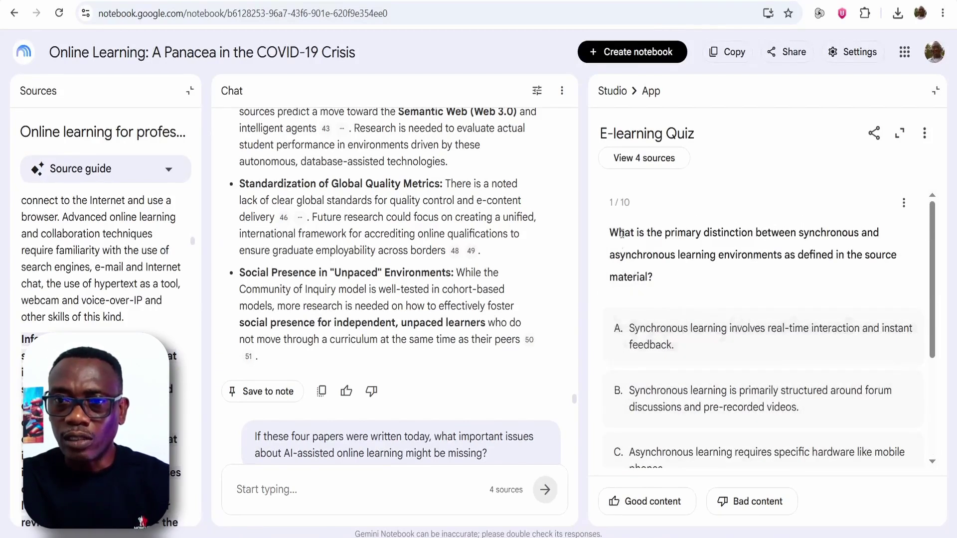
scroll(684, 299, down, 3)
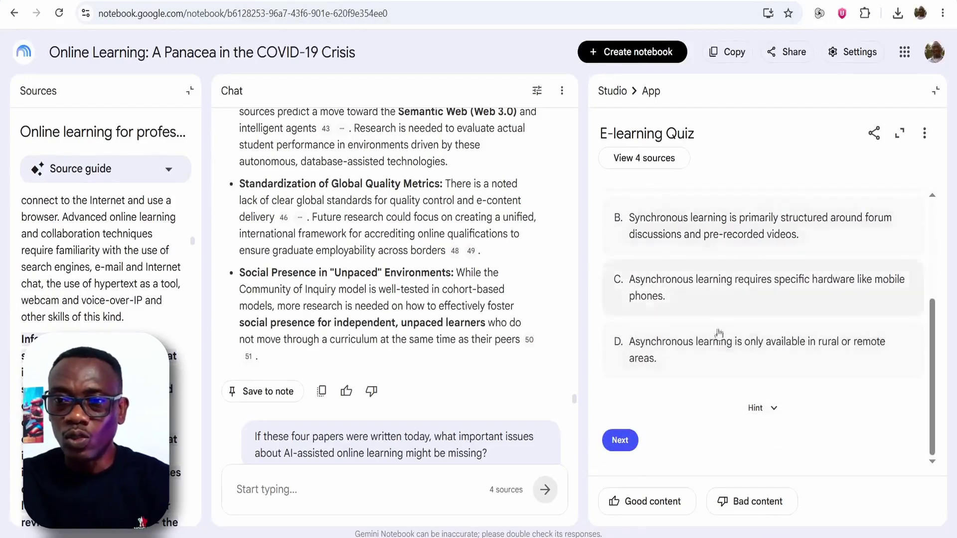
click(620, 441)
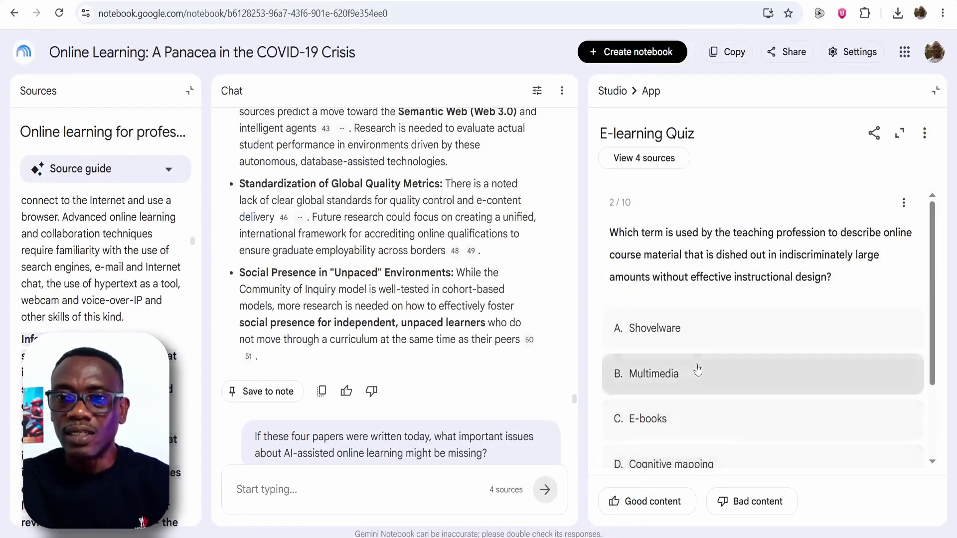
click(676, 458)
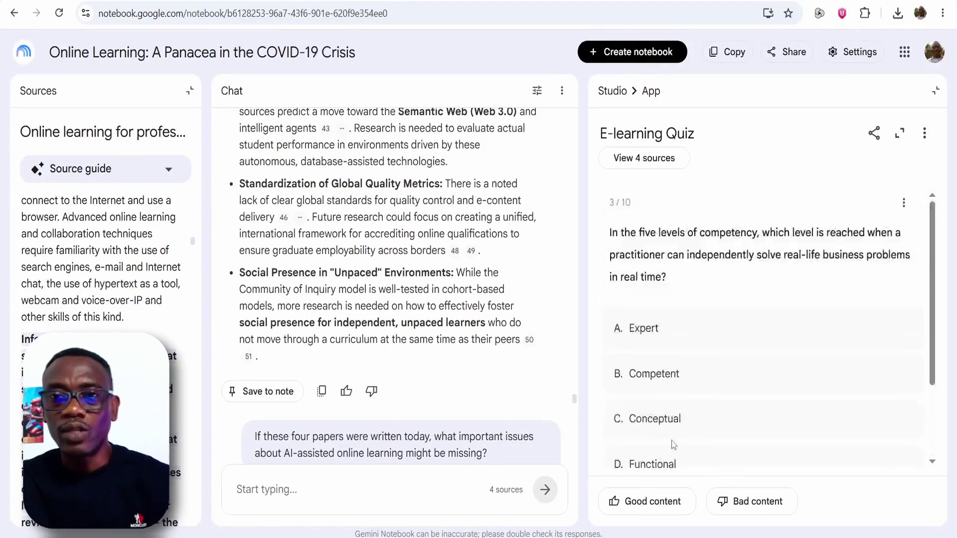
scroll(754, 405, down, 2)
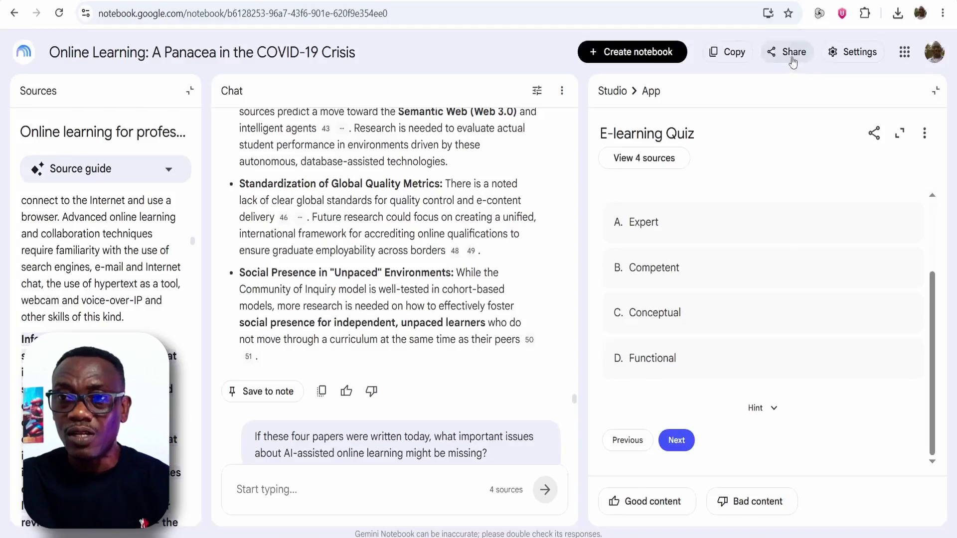
- Open the notebook's sharing options and copy its link, keeping notebook access Restricted and adding no people
click(793, 61)
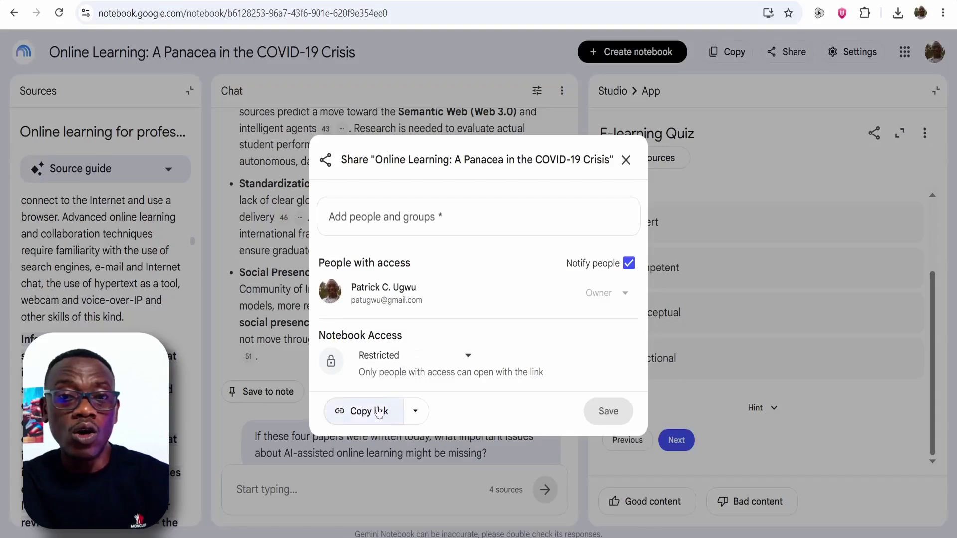
click(357, 217)
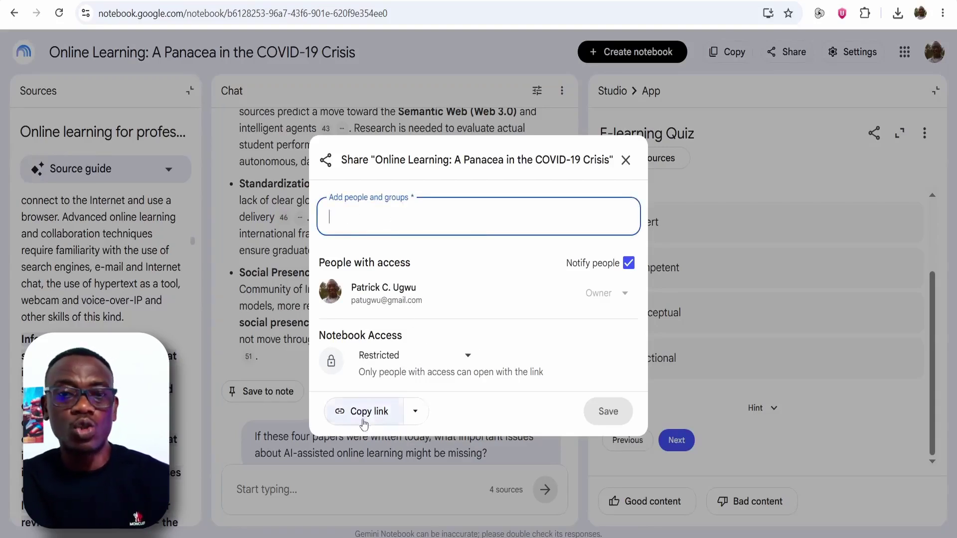
click(367, 417)
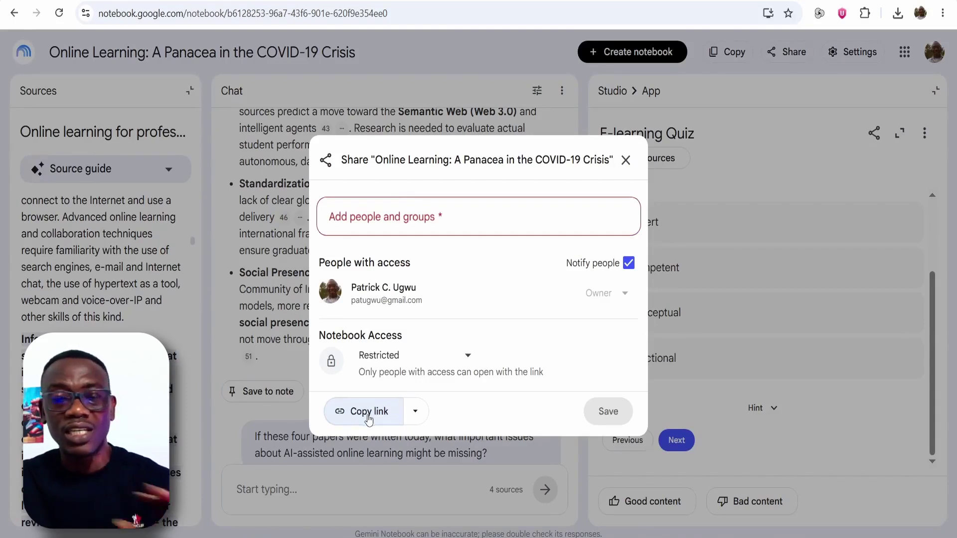